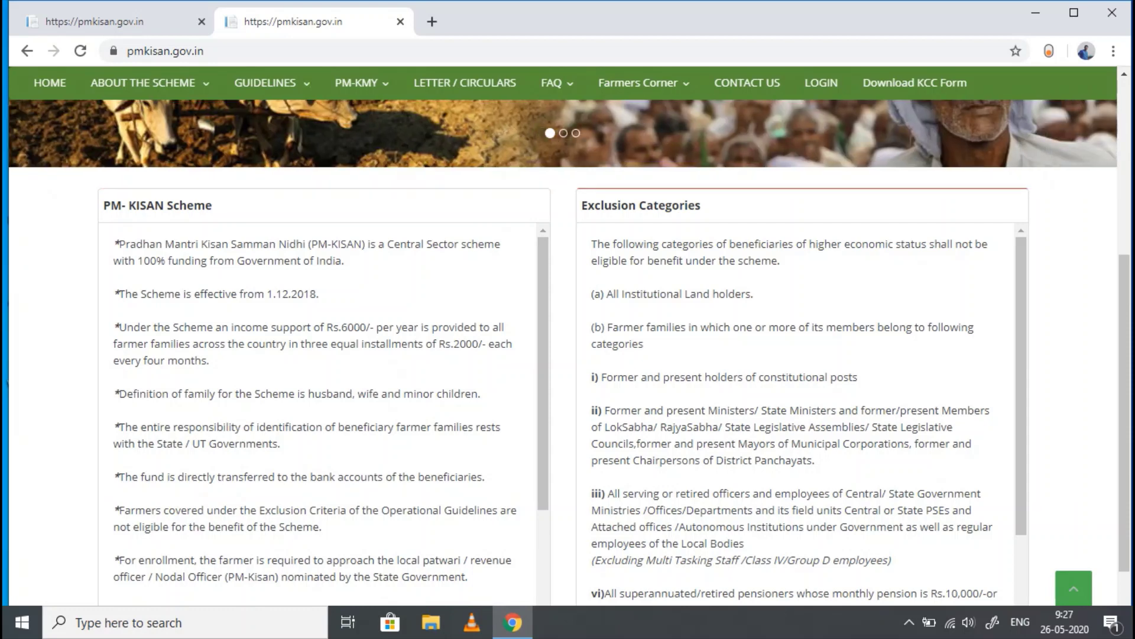
# - Open the New Farmer Registration form from the Farmers Corner menu
pyautogui.scroll(5, 568, 354)
pyautogui.scroll(-4, 568, 355)
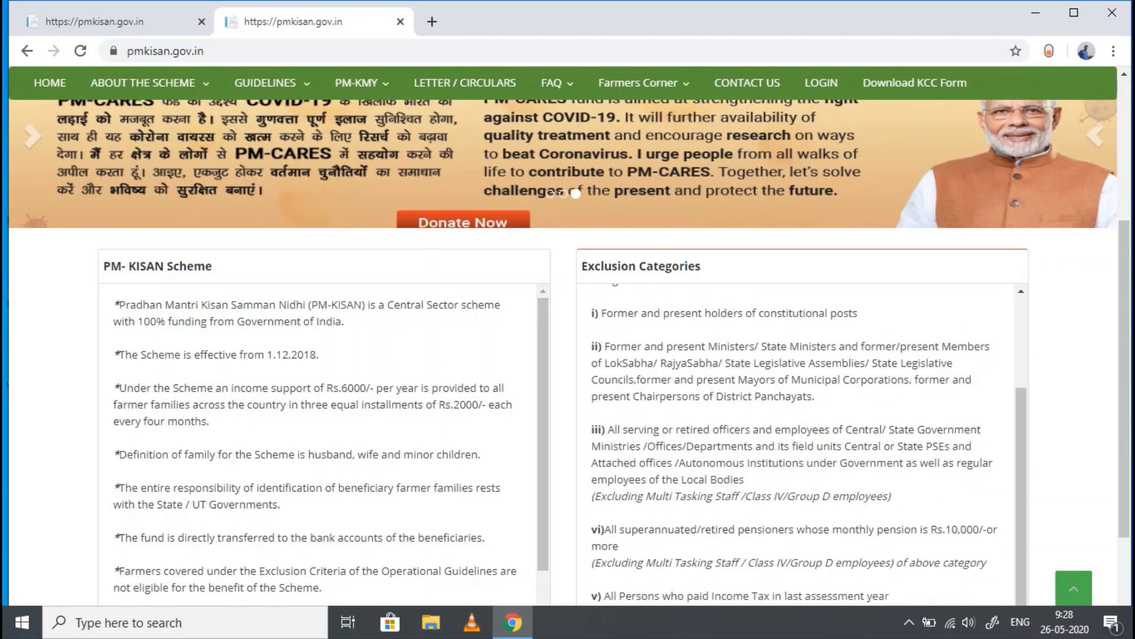
pyautogui.scroll(-3, 567, 355)
pyautogui.scroll(7, 567, 355)
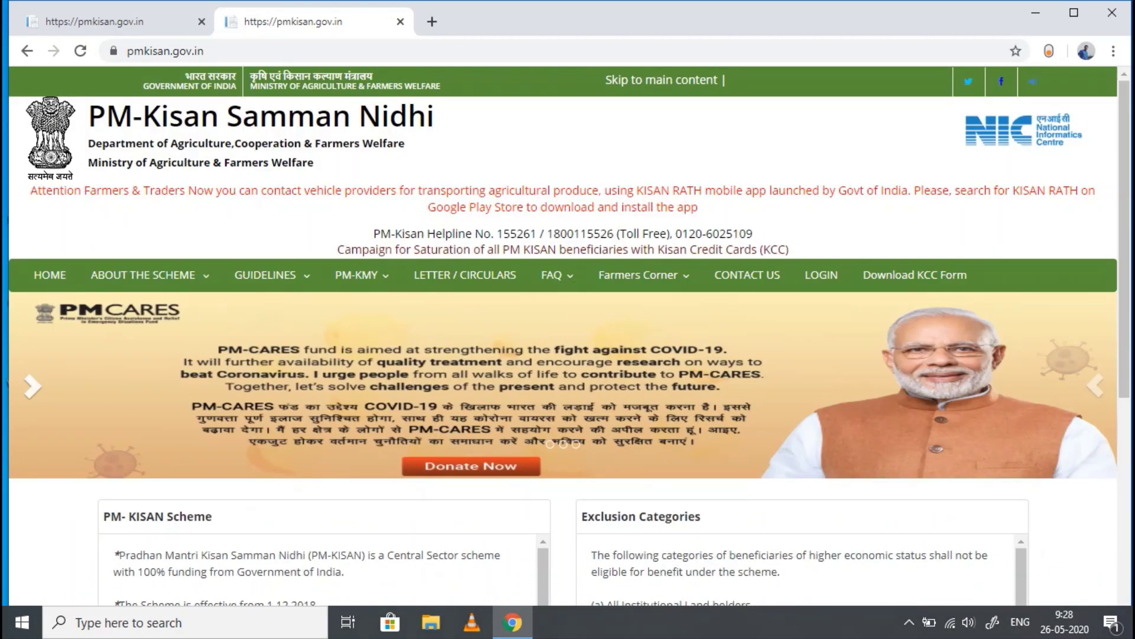
pyautogui.click(642, 275)
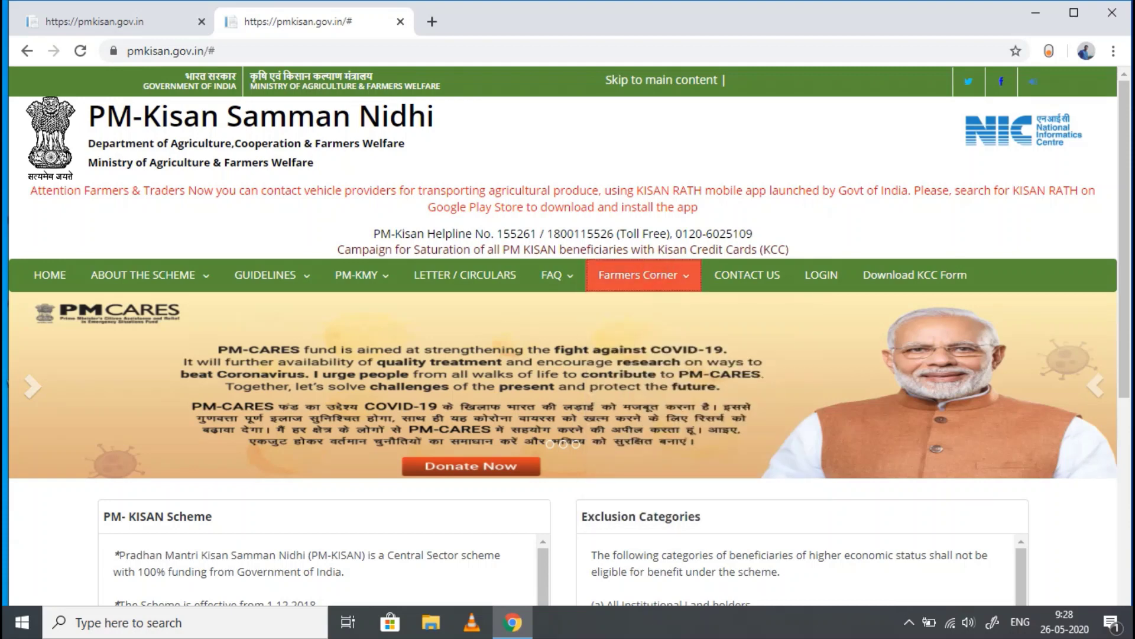
pyautogui.moveTo(641, 275)
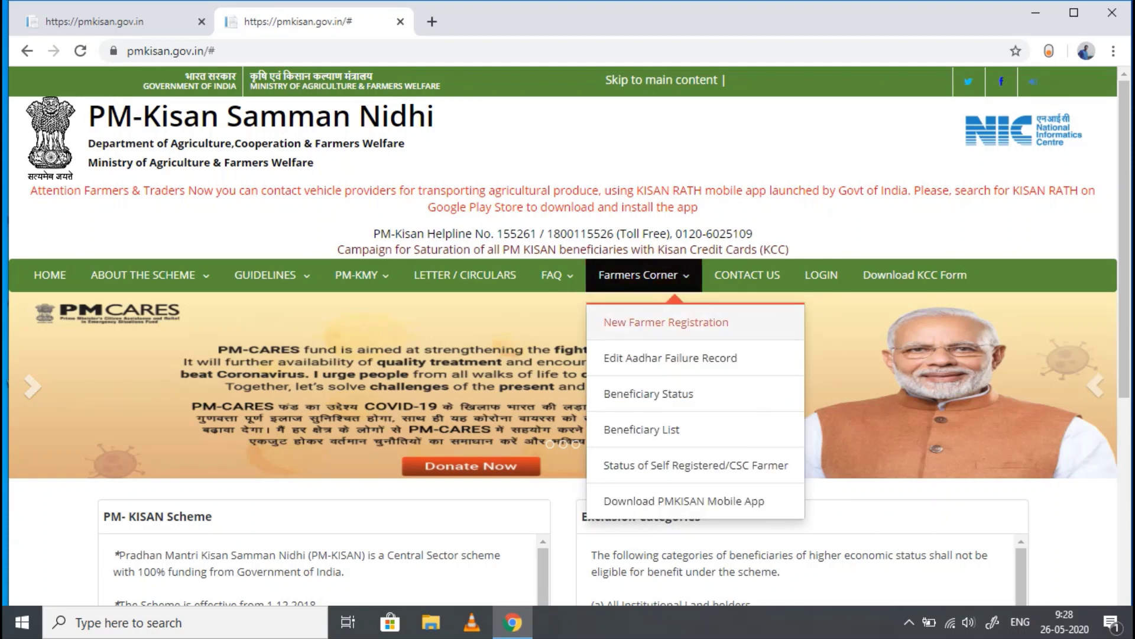
pyautogui.click(666, 322)
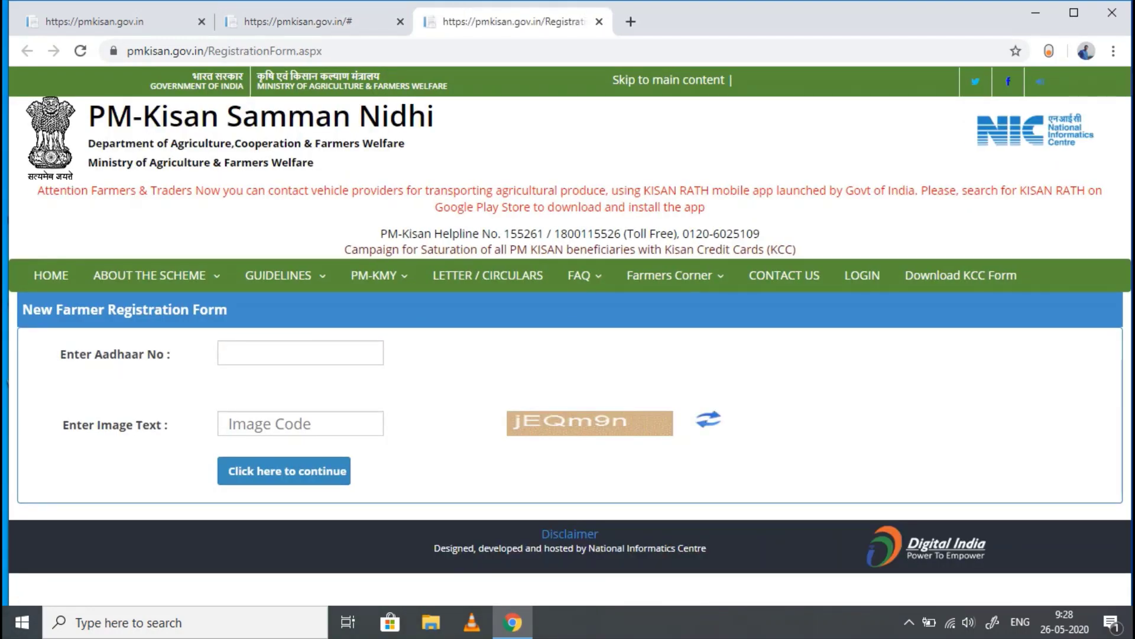
# - Enter the farmer's Aadhaar number and the image verification text
pyautogui.click(264, 357)
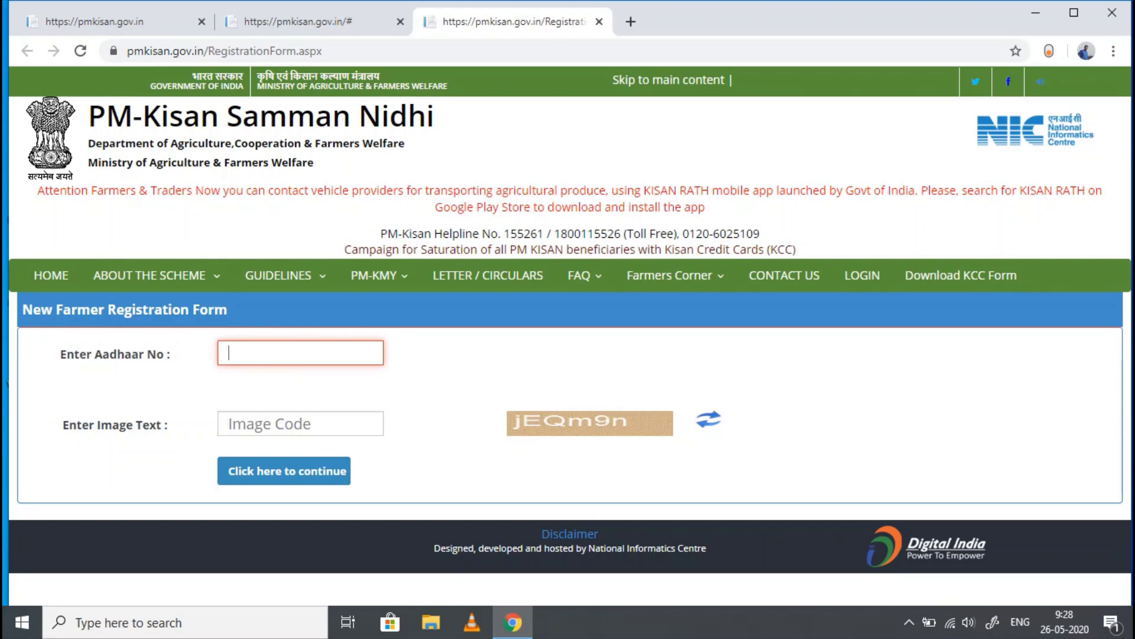
pyautogui.click(314, 423)
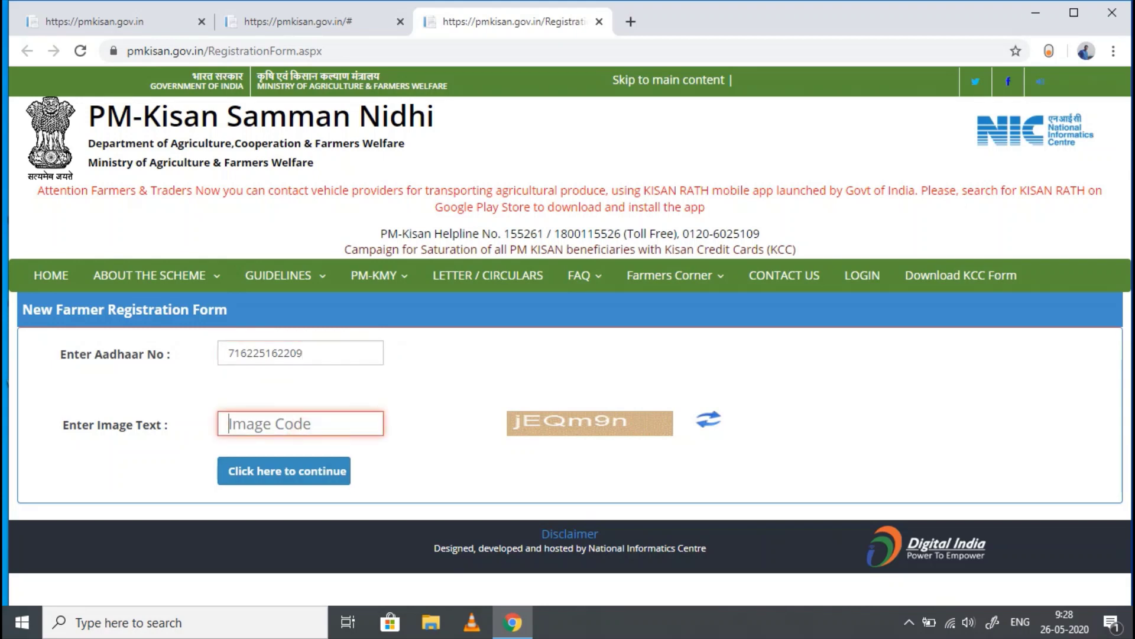
pyautogui.write('jE')
pyautogui.press('BackSpace')
pyautogui.write('EQ')
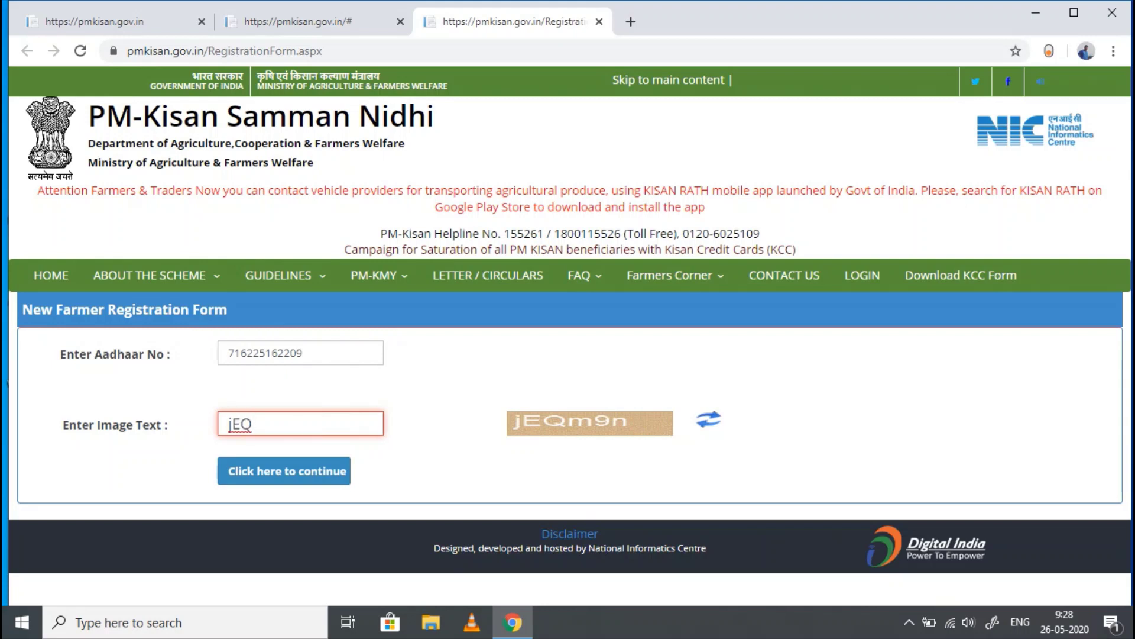
pyautogui.write('m9n')
# - Submit the details, dismiss the record-not-found notice, and agree to register on the portal
pyautogui.press('Return')
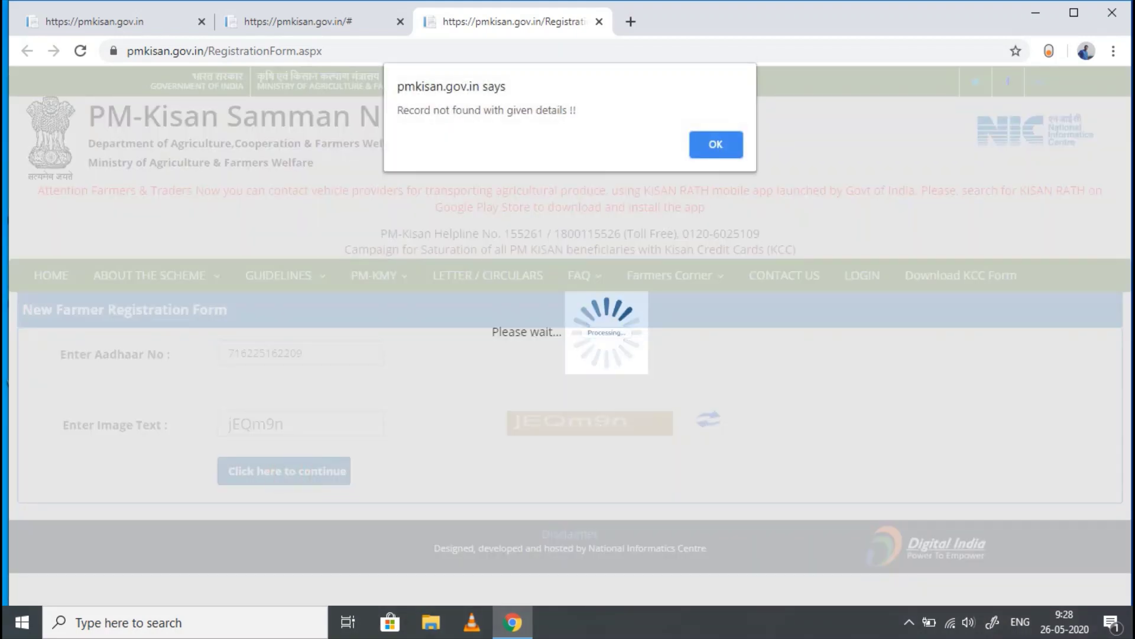
pyautogui.click(733, 144)
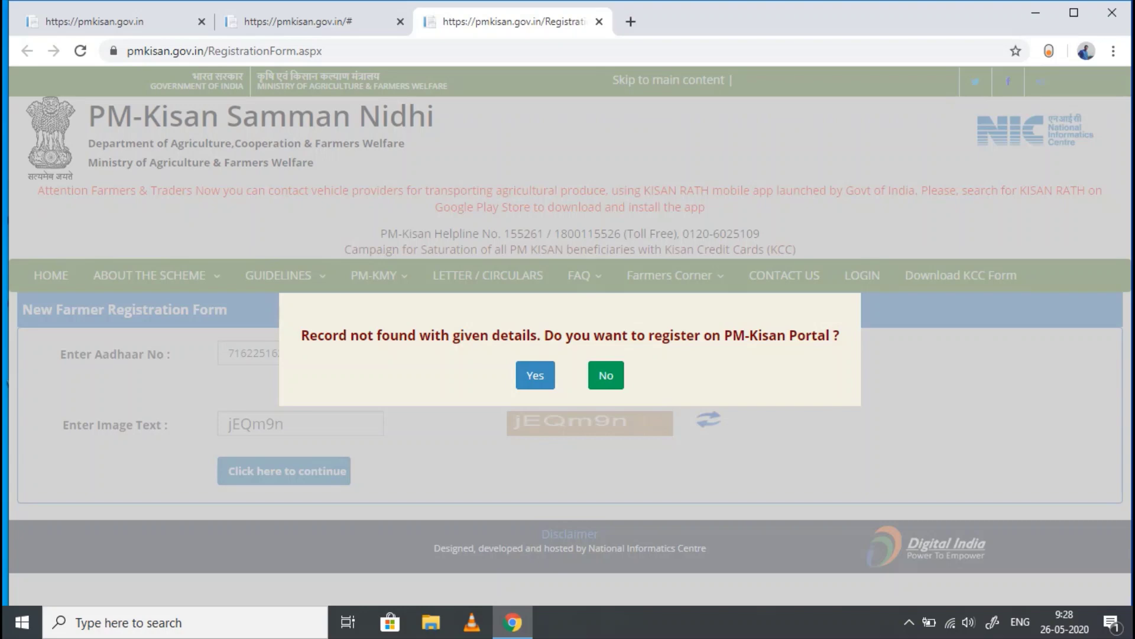
pyautogui.click(535, 375)
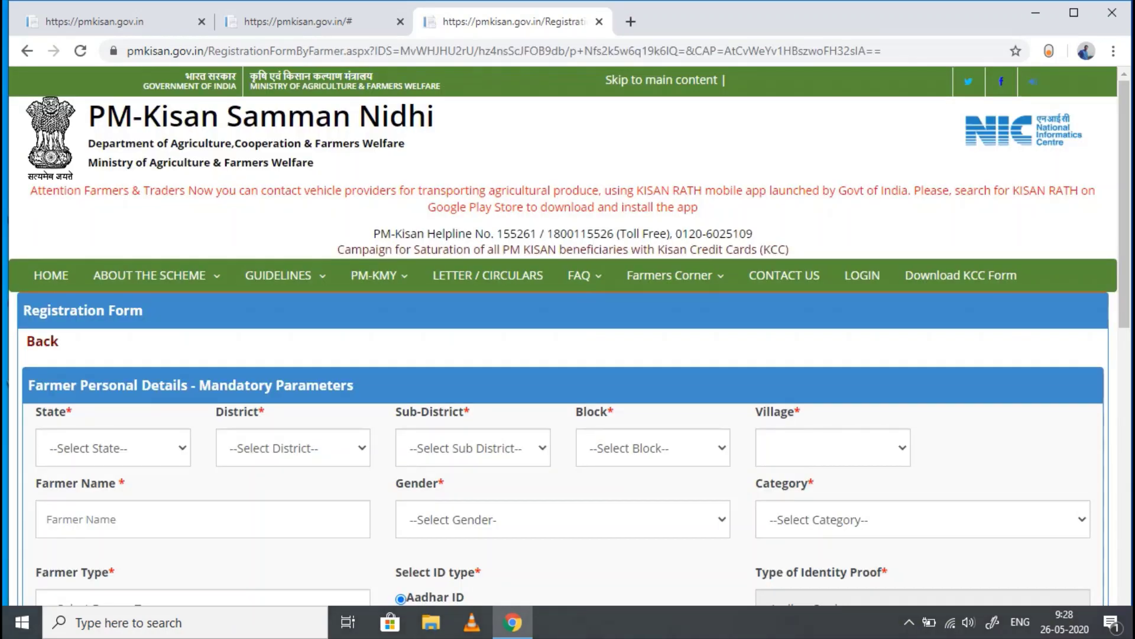
# - Set the state to JHARKHAND and the district to GIRIDIH
pyautogui.scroll(-6, 568, 337)
pyautogui.scroll(4, 567, 337)
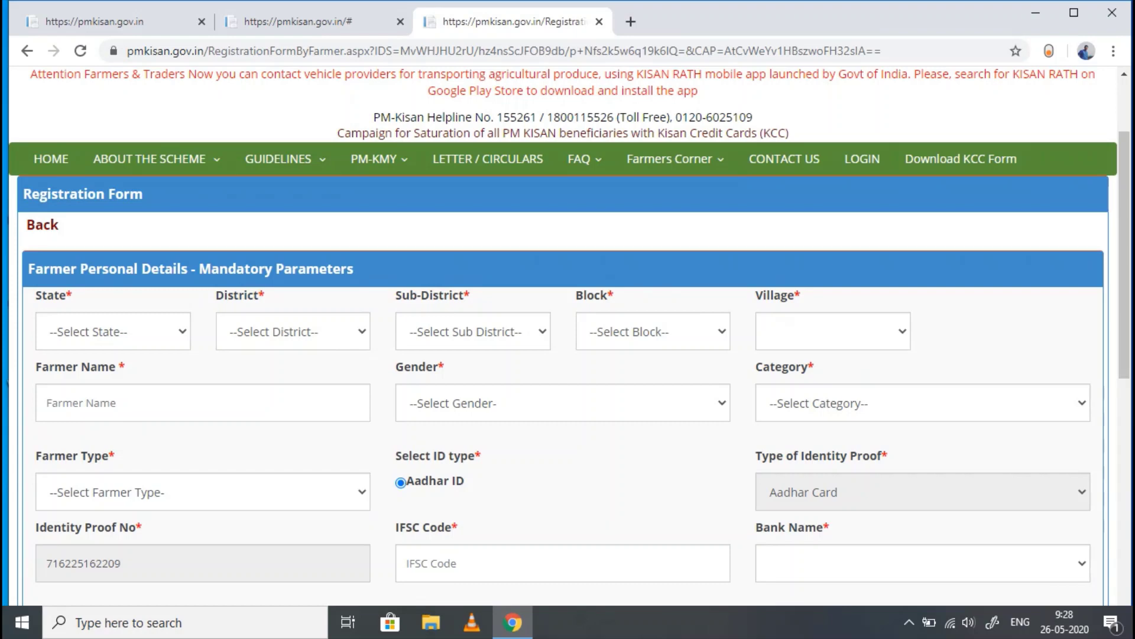
pyautogui.scroll(2, 567, 337)
pyautogui.scroll(-4, 567, 337)
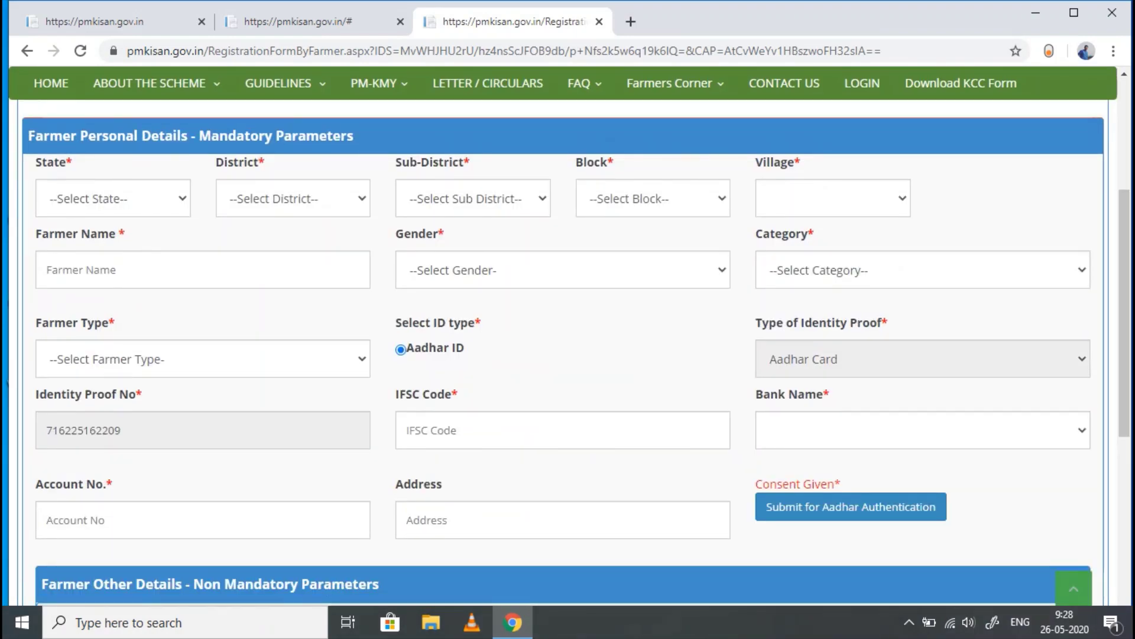
pyautogui.scroll(3, 568, 337)
pyautogui.scroll(-1, 568, 337)
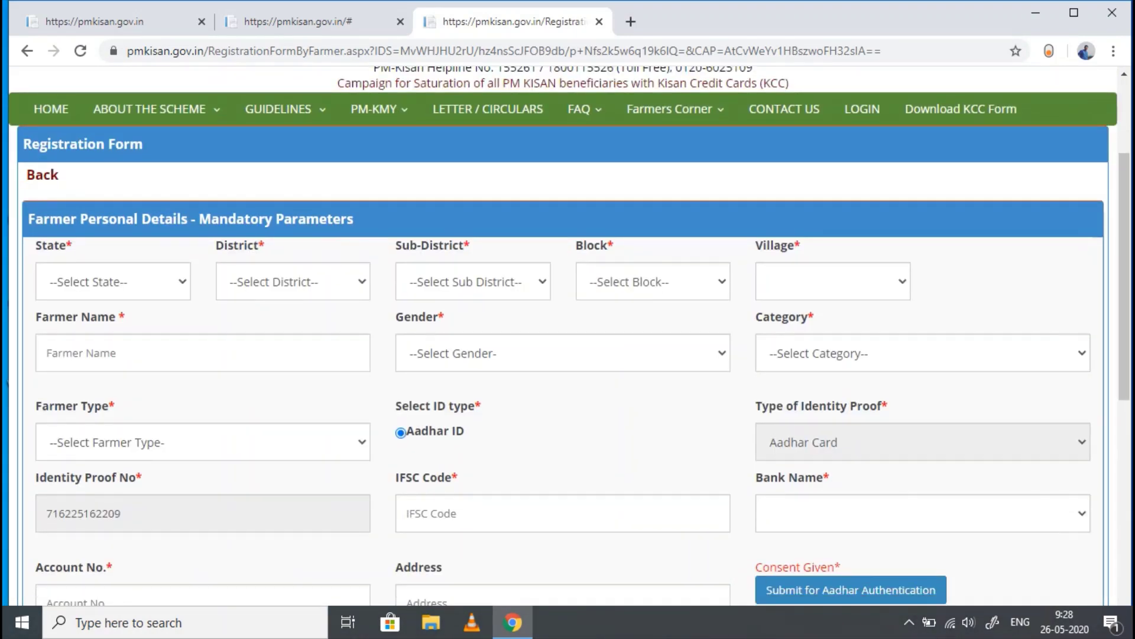
pyautogui.click(86, 281)
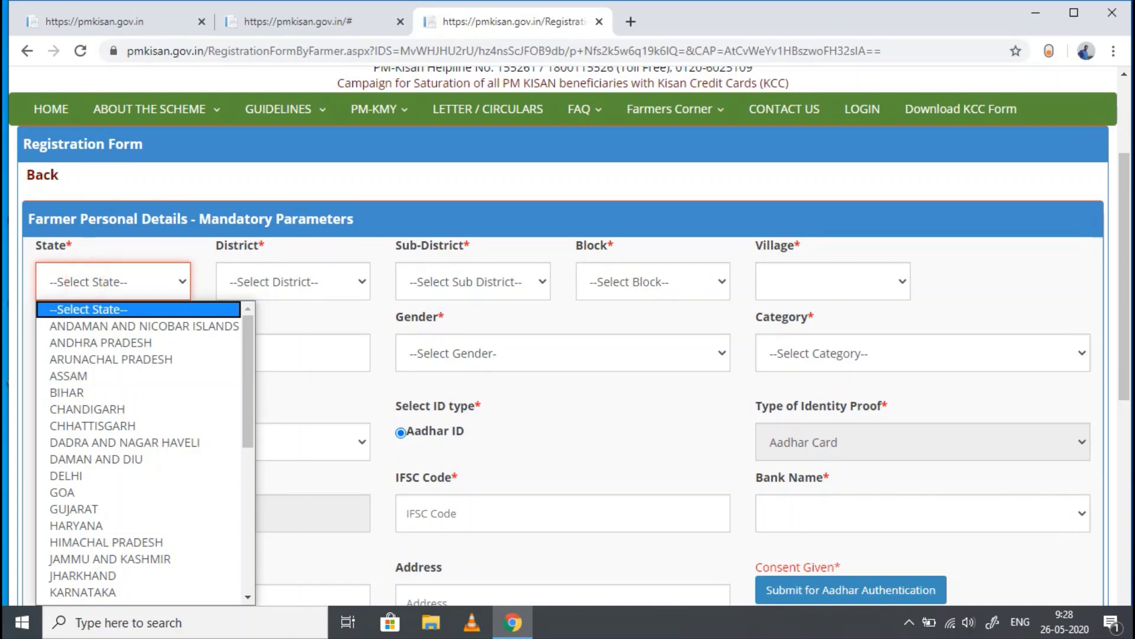
pyautogui.write('jh')
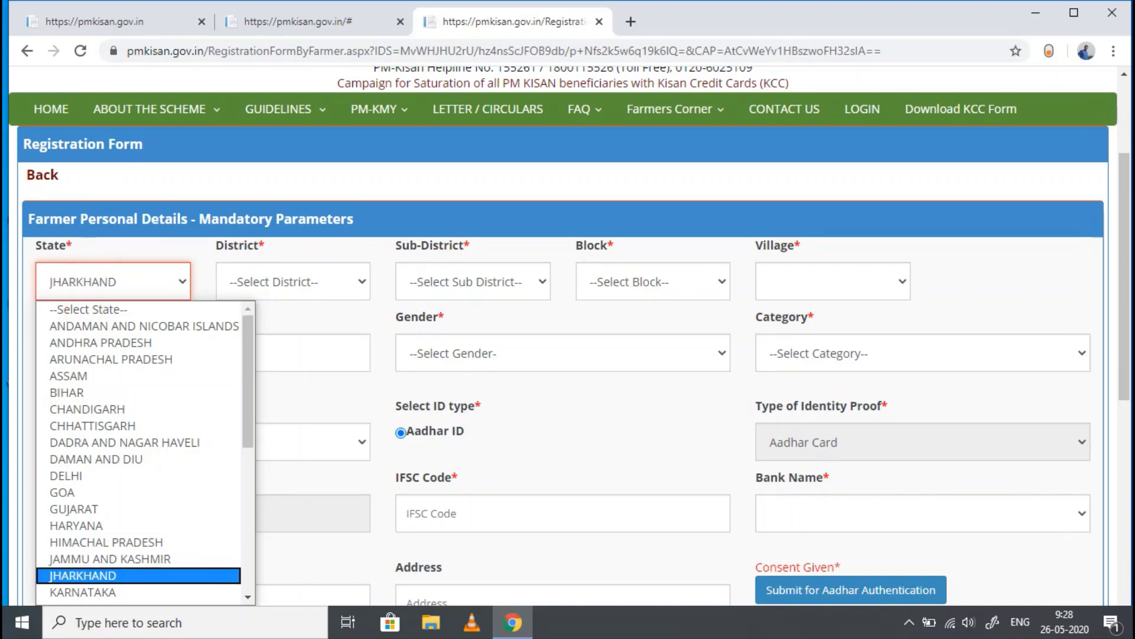
pyautogui.press('Return')
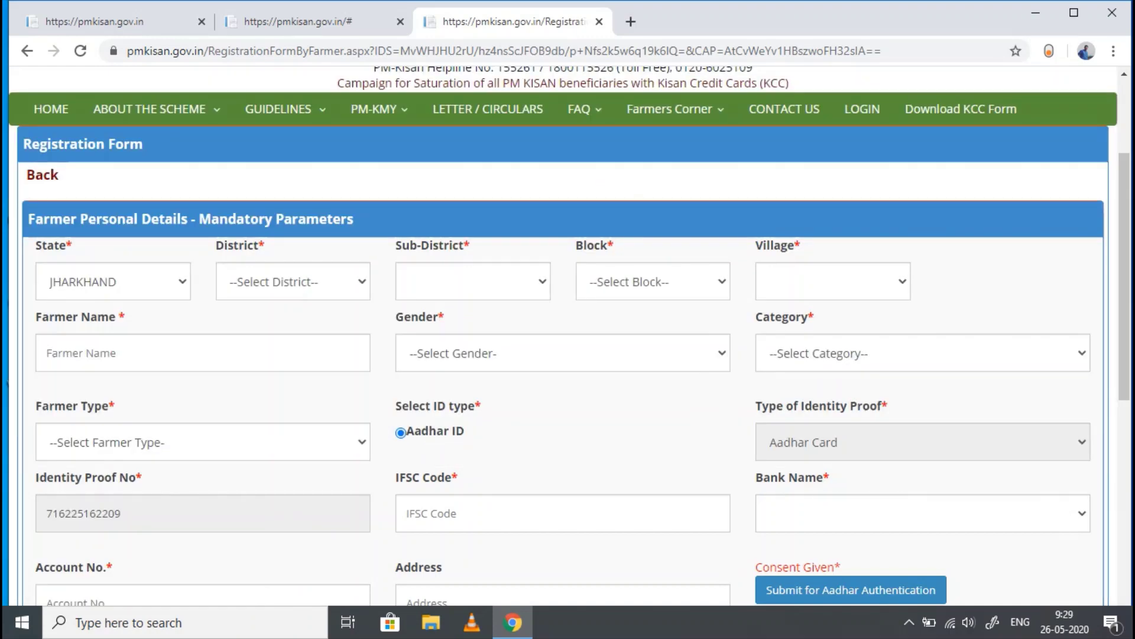
pyautogui.click(295, 282)
pyautogui.write('gi')
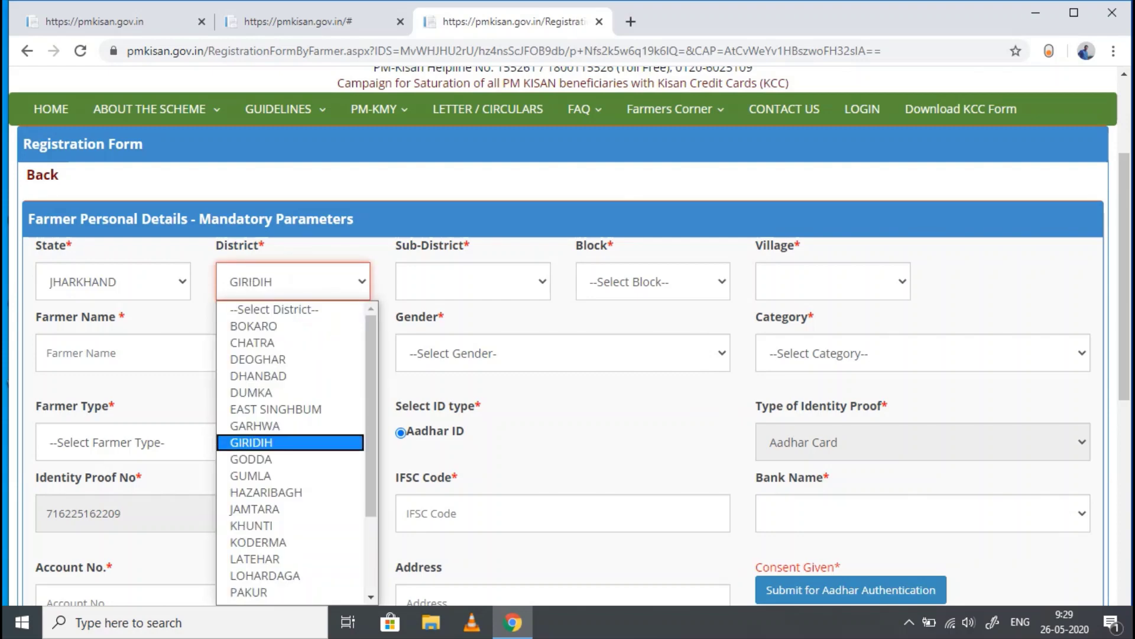
pyautogui.press('Return')
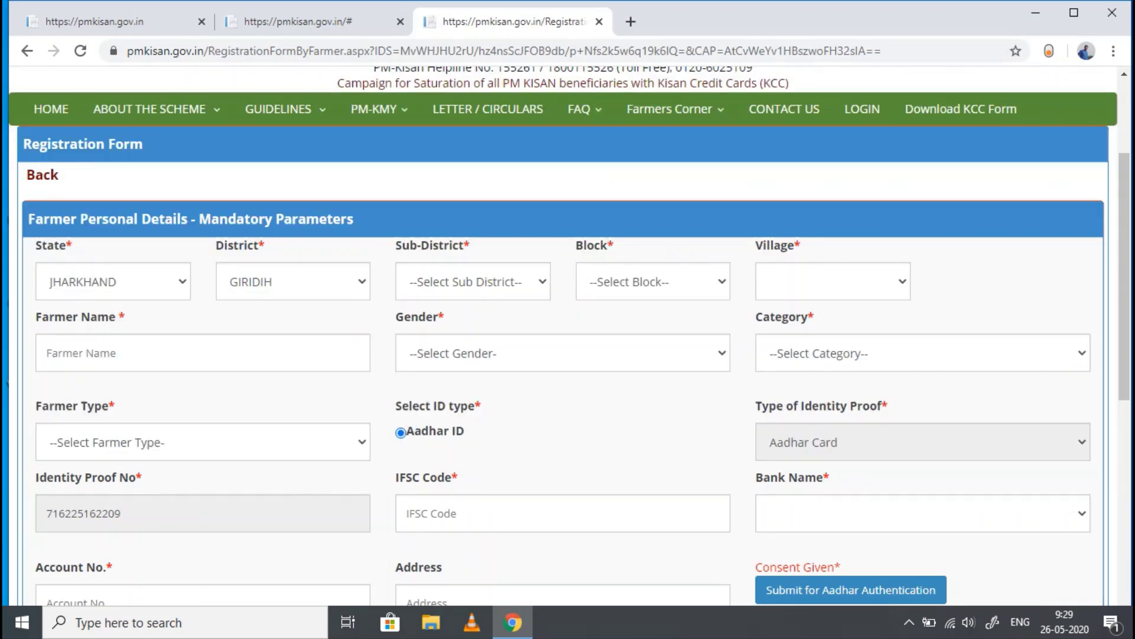
# - Set the sub-district to Giridih and the block to BENGABAD
pyautogui.click(466, 281)
pyautogui.press('Down')
pyautogui.press('Down')
pyautogui.press('Down')
pyautogui.press('Down')
pyautogui.press('Down')
pyautogui.press('Down')
pyautogui.press('Down')
pyautogui.press('Down')
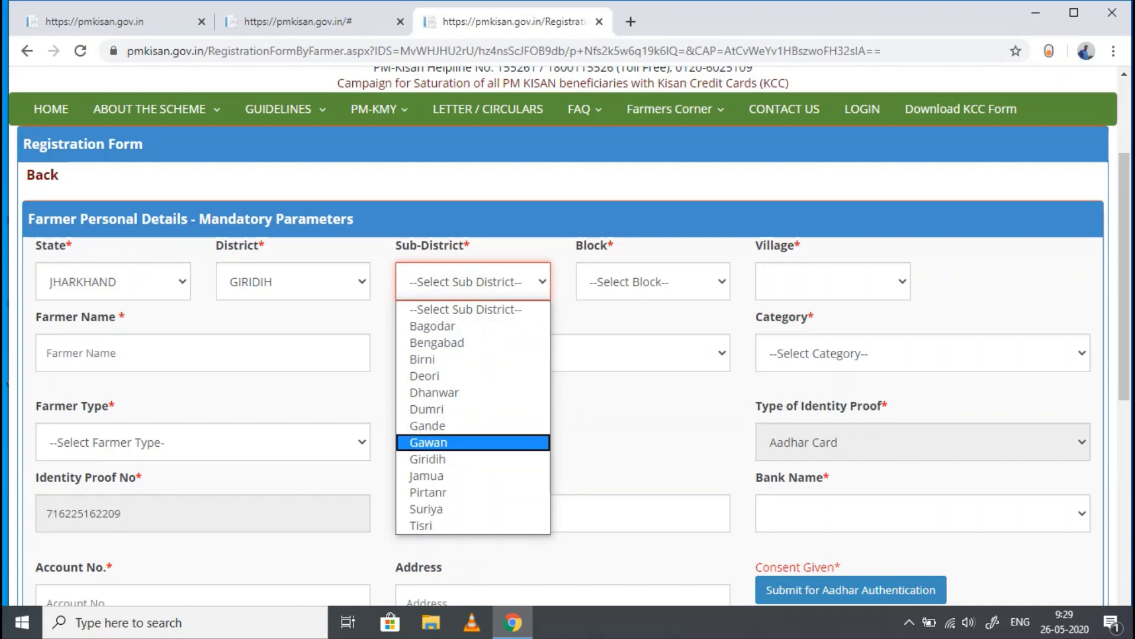
pyautogui.press('Up')
pyautogui.press('Down')
pyautogui.press('Down')
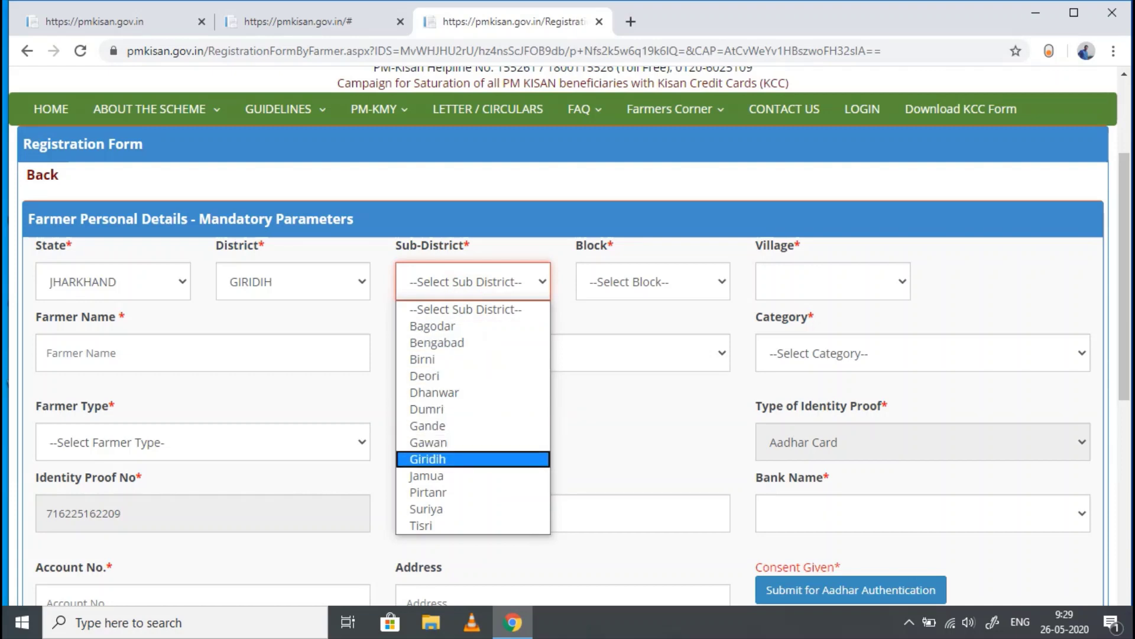
pyautogui.press('Return')
pyautogui.click(657, 282)
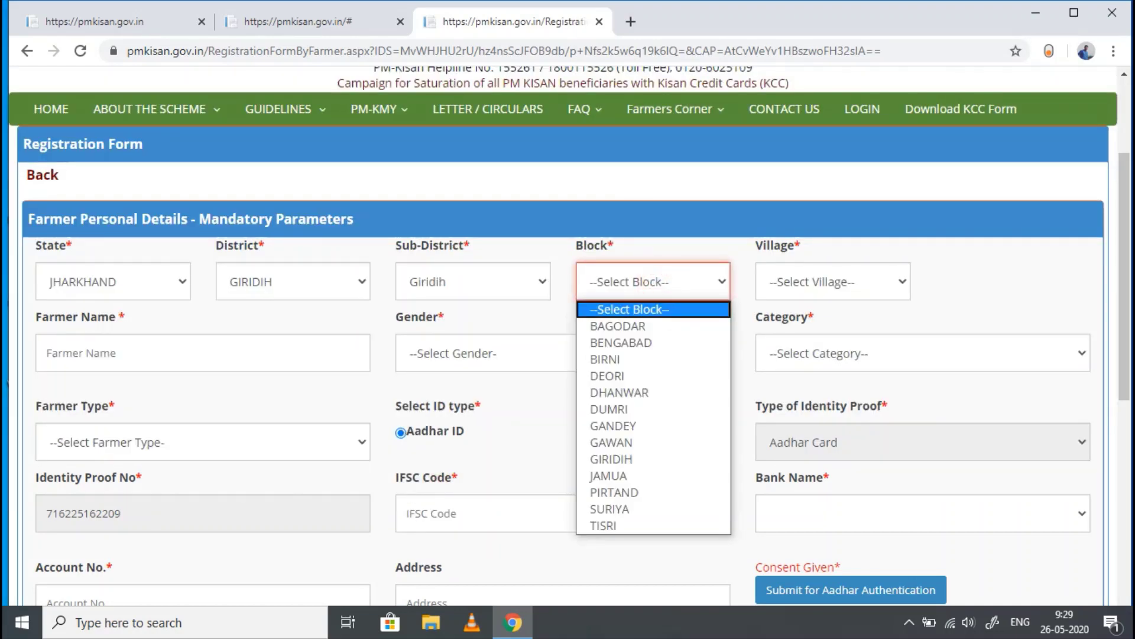
pyautogui.press('Down')
pyautogui.press('Down')
pyautogui.press('Down')
pyautogui.press('Down')
pyautogui.press('Down')
pyautogui.press('Down')
pyautogui.press('Down')
pyautogui.press('Up')
pyautogui.press('Up')
pyautogui.press('Up')
pyautogui.press('Up')
pyautogui.press('Up')
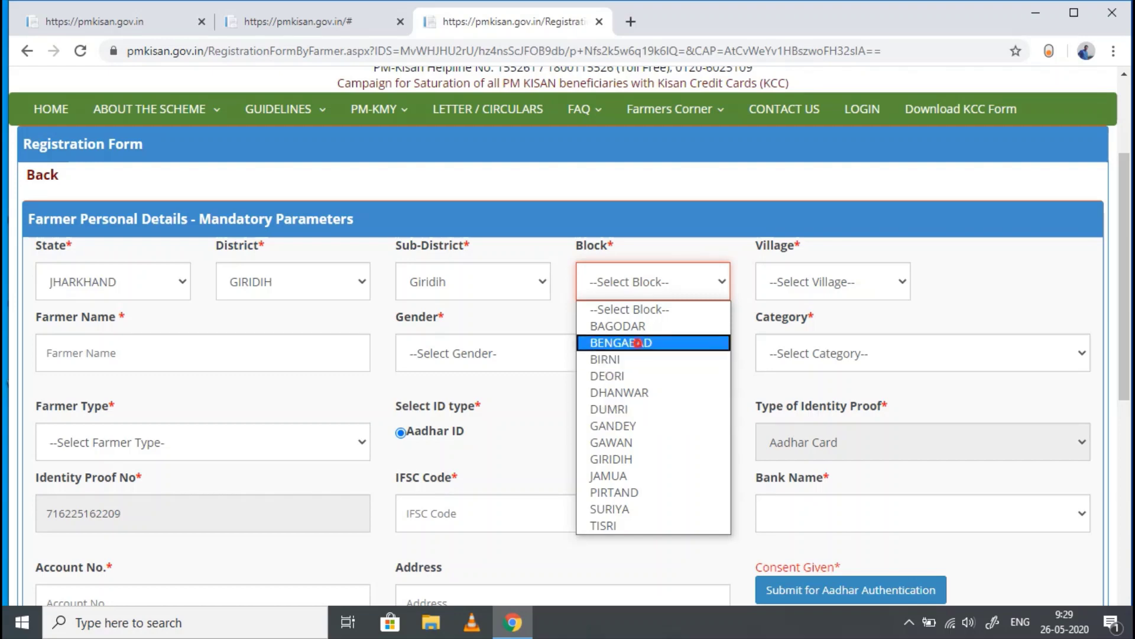
pyautogui.press('Return')
# - Choose Jhalakdiha - (352236) as the village
pyautogui.click(822, 268)
pyautogui.press('Down')
pyautogui.press('Down')
pyautogui.press('Down')
pyautogui.press('Down')
pyautogui.press('Down')
pyautogui.press('Down')
pyautogui.press('Down')
pyautogui.press('Down')
pyautogui.press('Down')
pyautogui.press('Down')
pyautogui.press('Down')
pyautogui.press('Down')
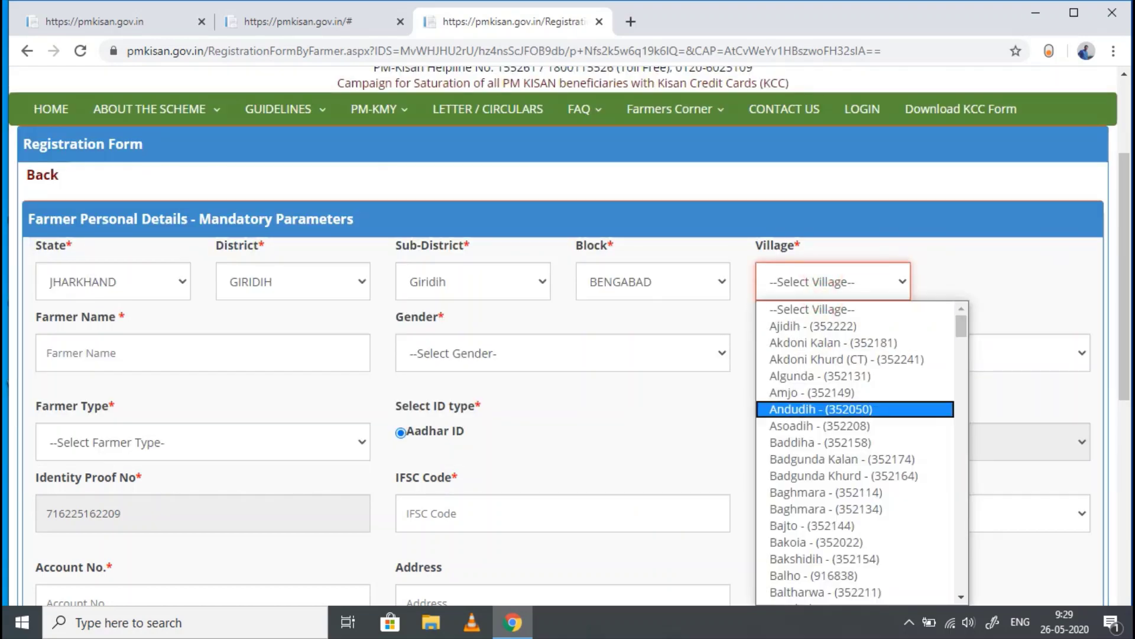
pyautogui.scroll(-10, 855, 452)
pyautogui.scroll(5, 854, 453)
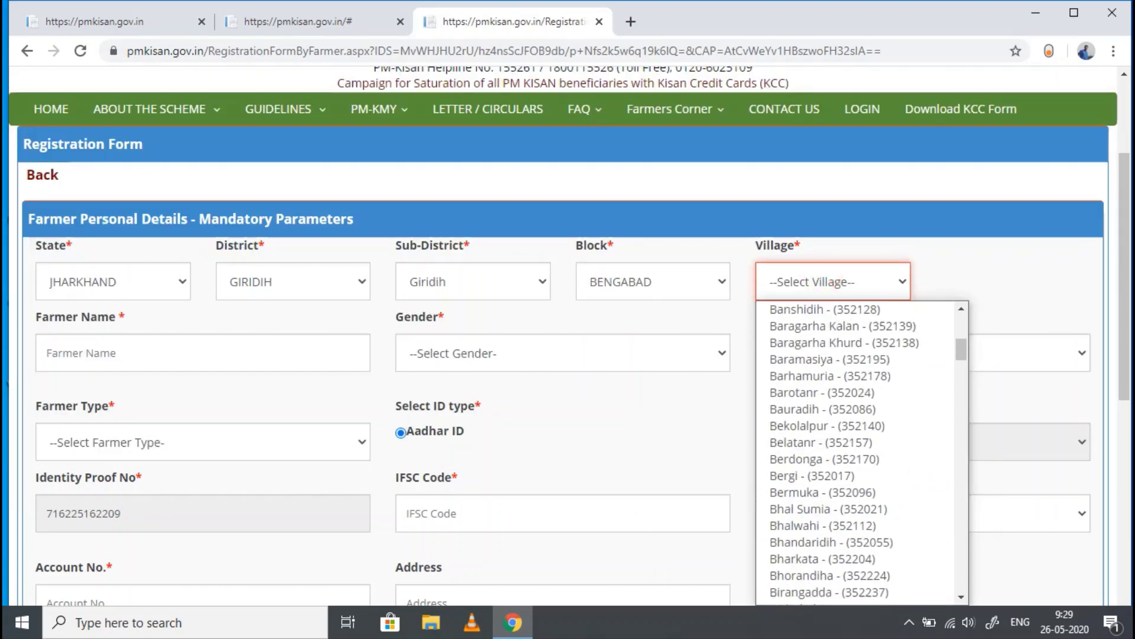
pyautogui.scroll(-20, 854, 509)
pyautogui.scroll(-12, 855, 452)
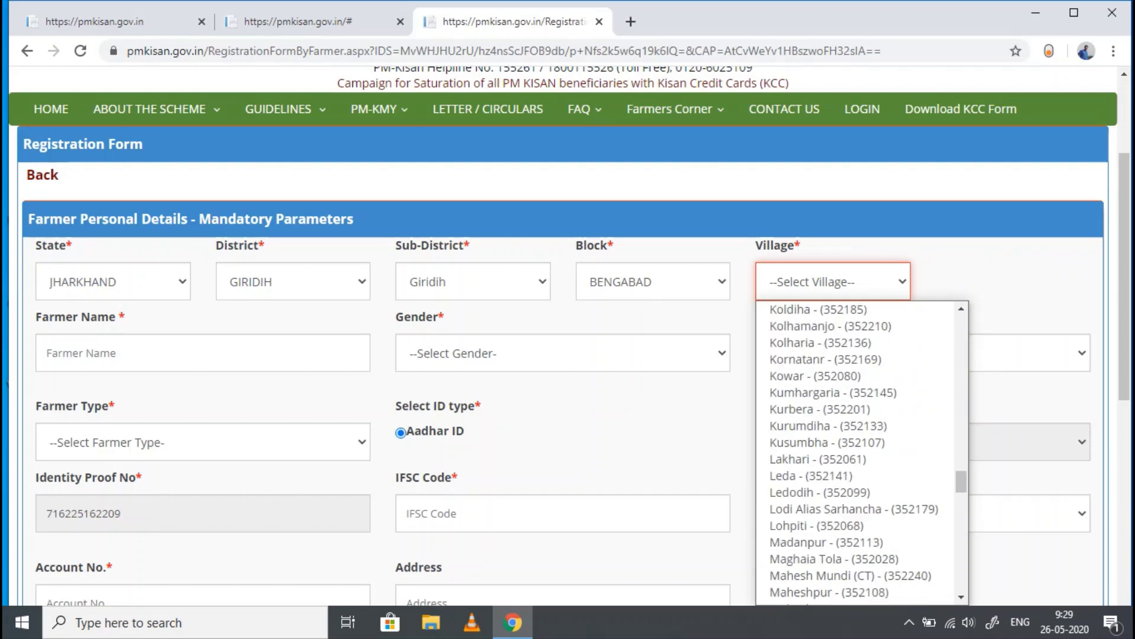
pyautogui.scroll(9, 854, 492)
pyautogui.scroll(-9, 855, 492)
pyautogui.scroll(6, 855, 492)
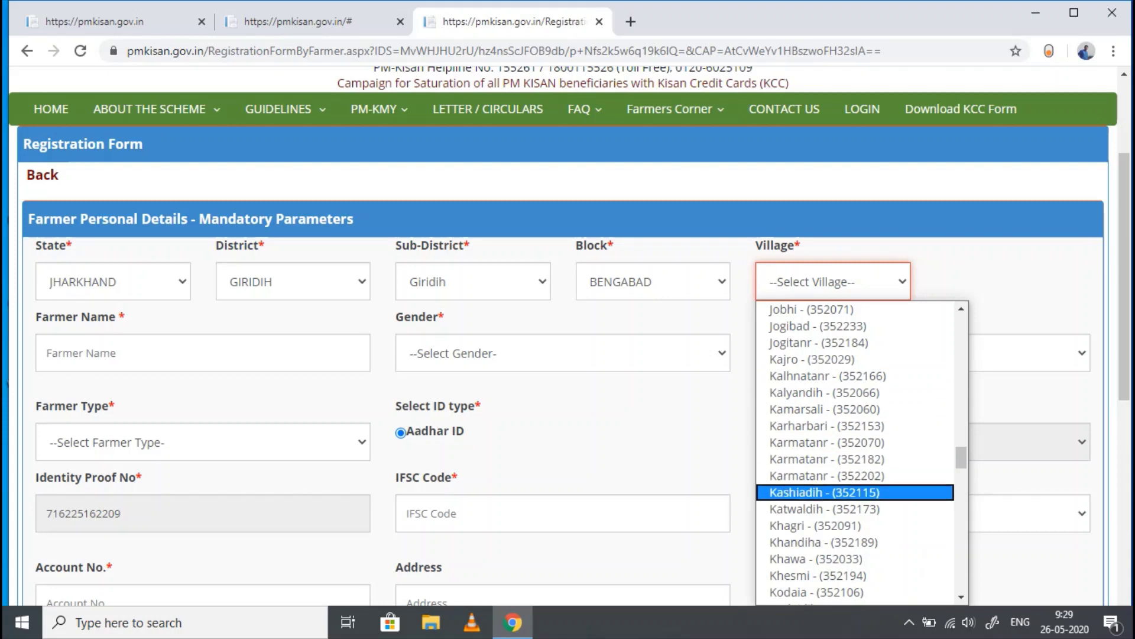
pyautogui.scroll(6, 854, 492)
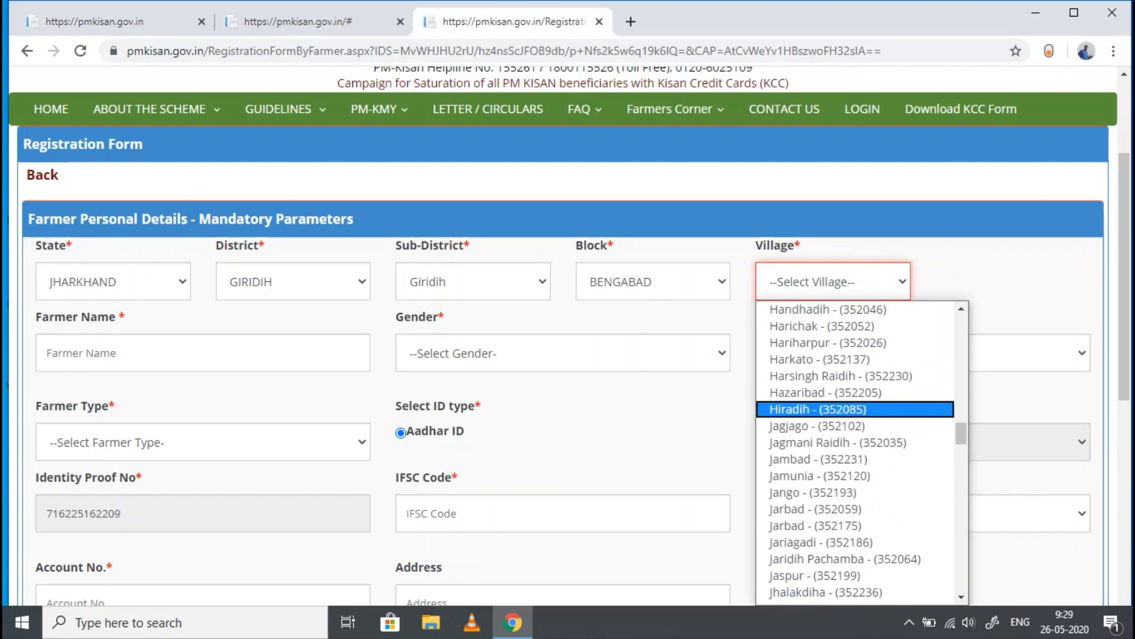
pyautogui.scroll(6, 855, 492)
pyautogui.scroll(-10, 854, 492)
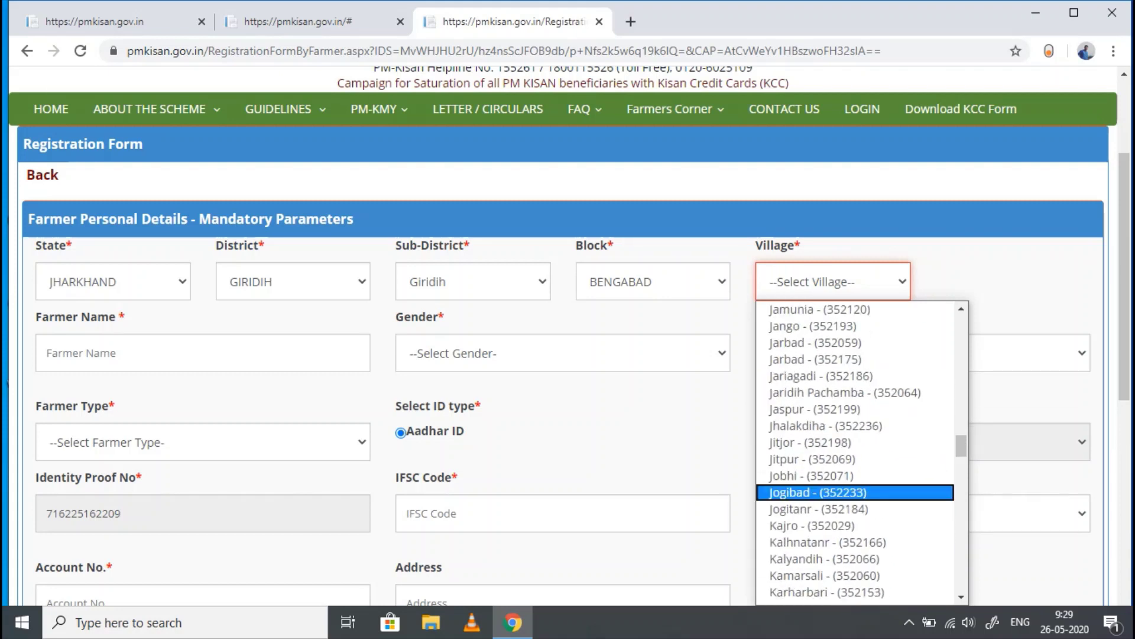
pyautogui.scroll(6, 854, 492)
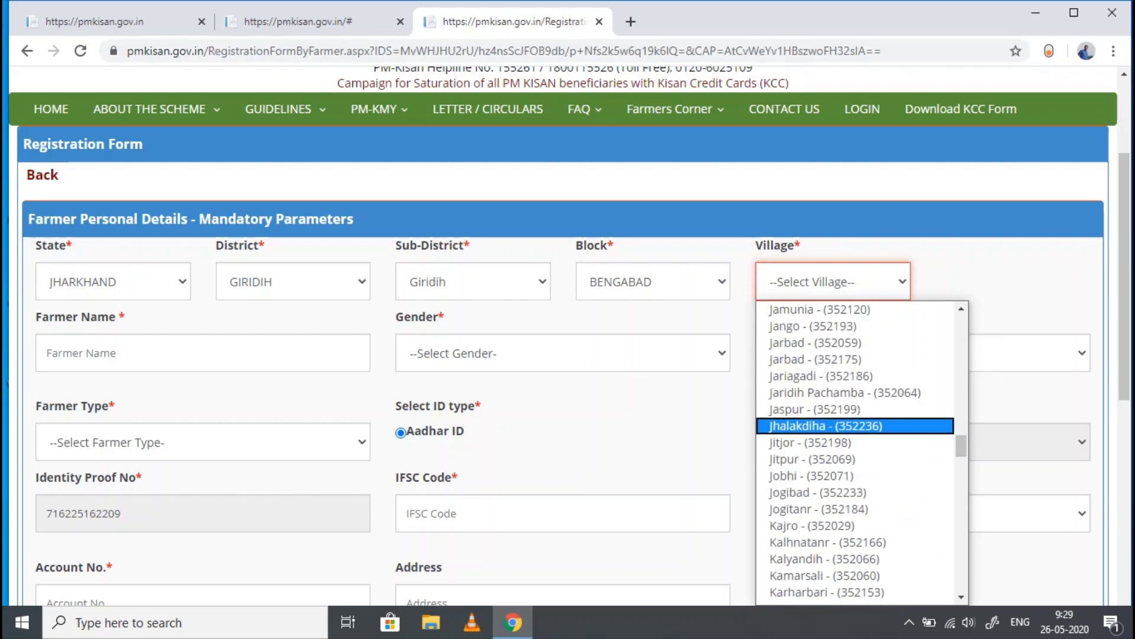
pyautogui.click(826, 425)
pyautogui.scroll(-2, 562, 355)
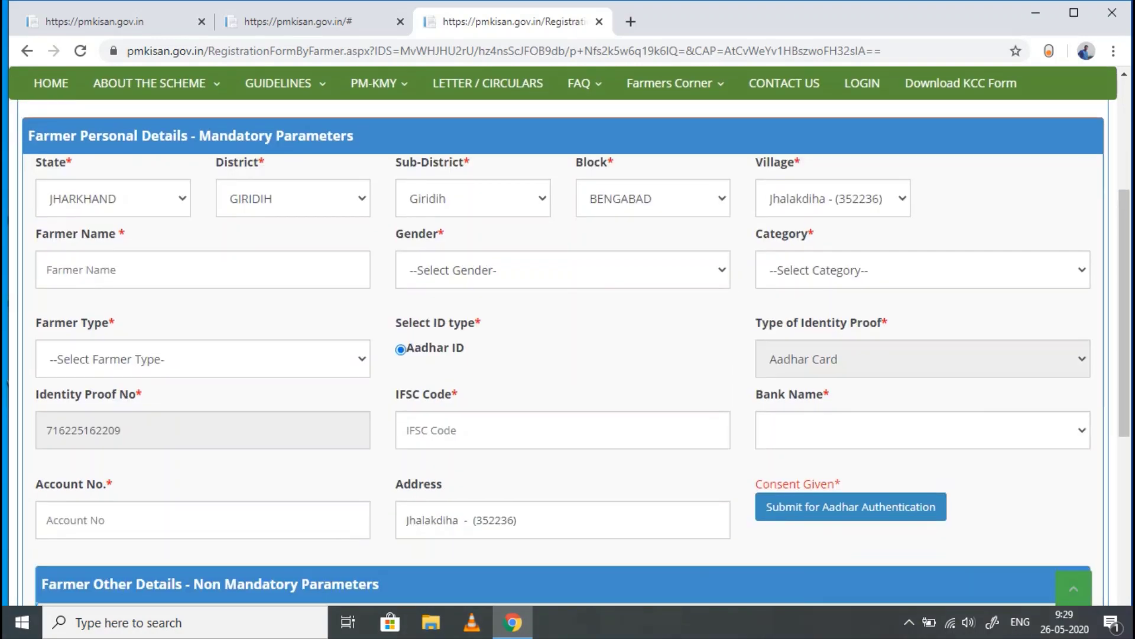
# - Set Gender to Male and Category to ST
pyautogui.click(132, 270)
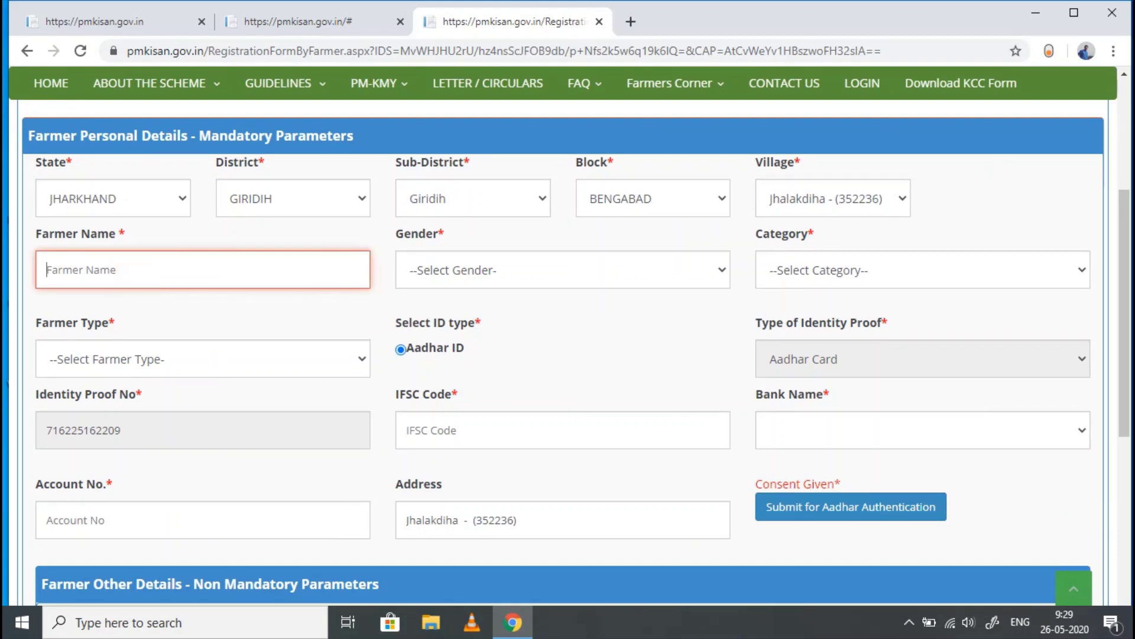
pyautogui.click(532, 263)
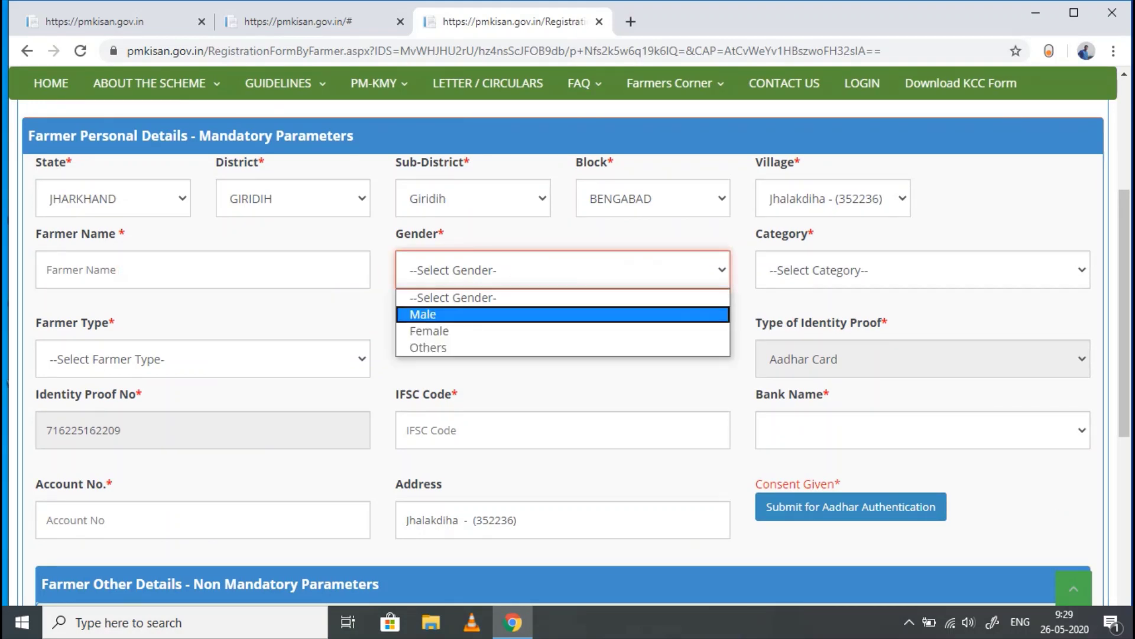
pyautogui.click(433, 314)
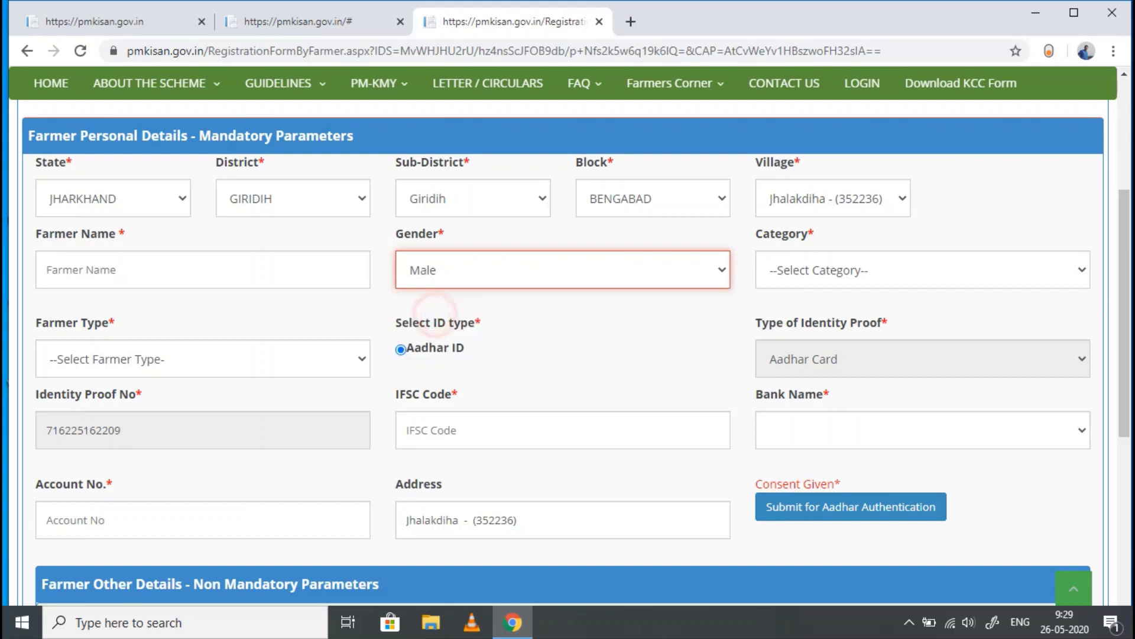
pyautogui.click(820, 271)
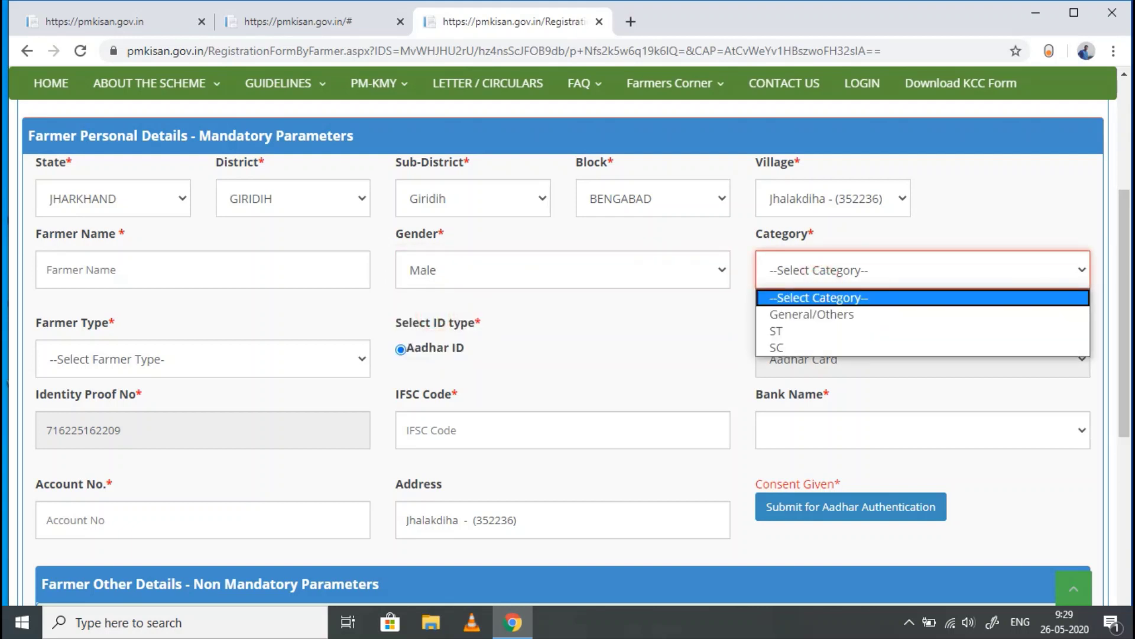
pyautogui.click(776, 331)
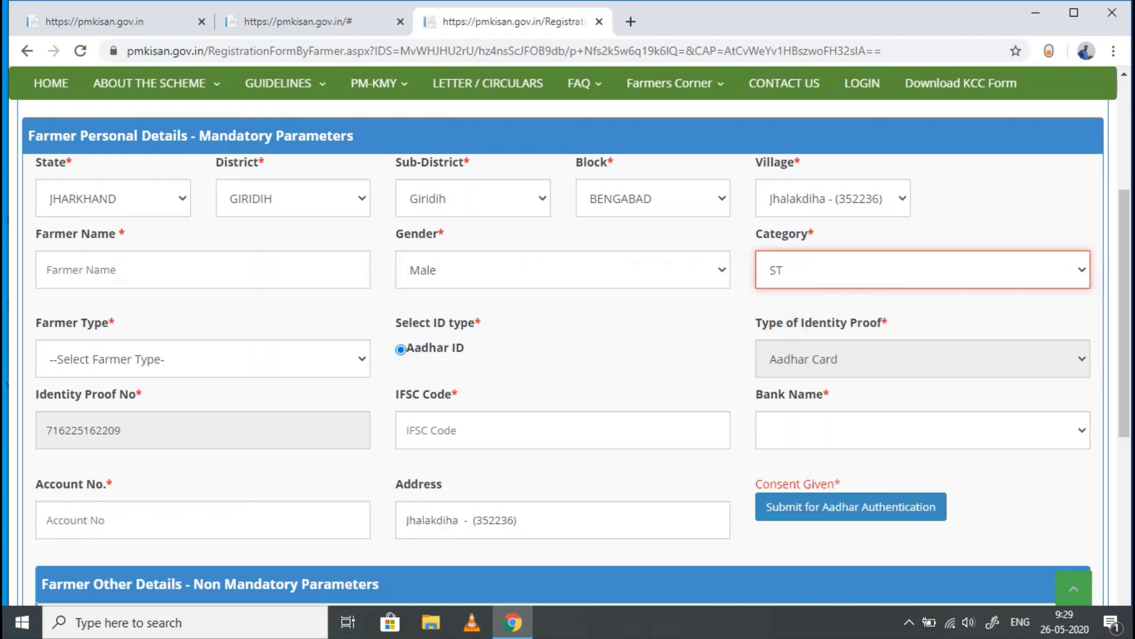
pyautogui.scroll(-4, 776, 331)
pyautogui.scroll(3, 777, 330)
# - Set Farmer Type to Small (1-2Ha)
pyautogui.click(94, 278)
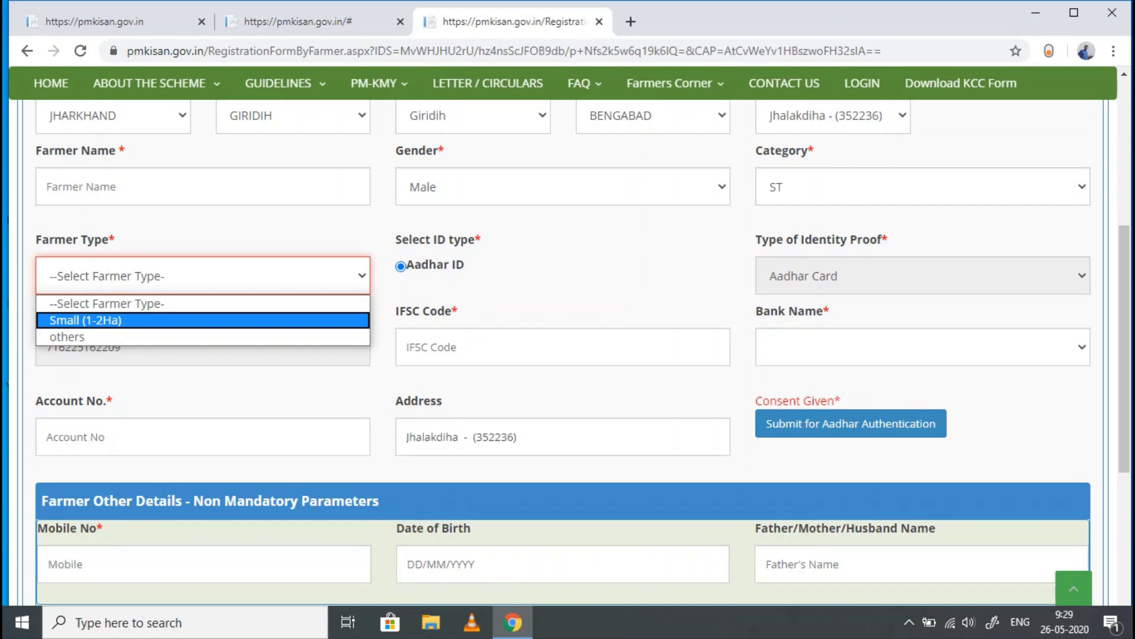
pyautogui.click(140, 320)
pyautogui.scroll(-1, 140, 316)
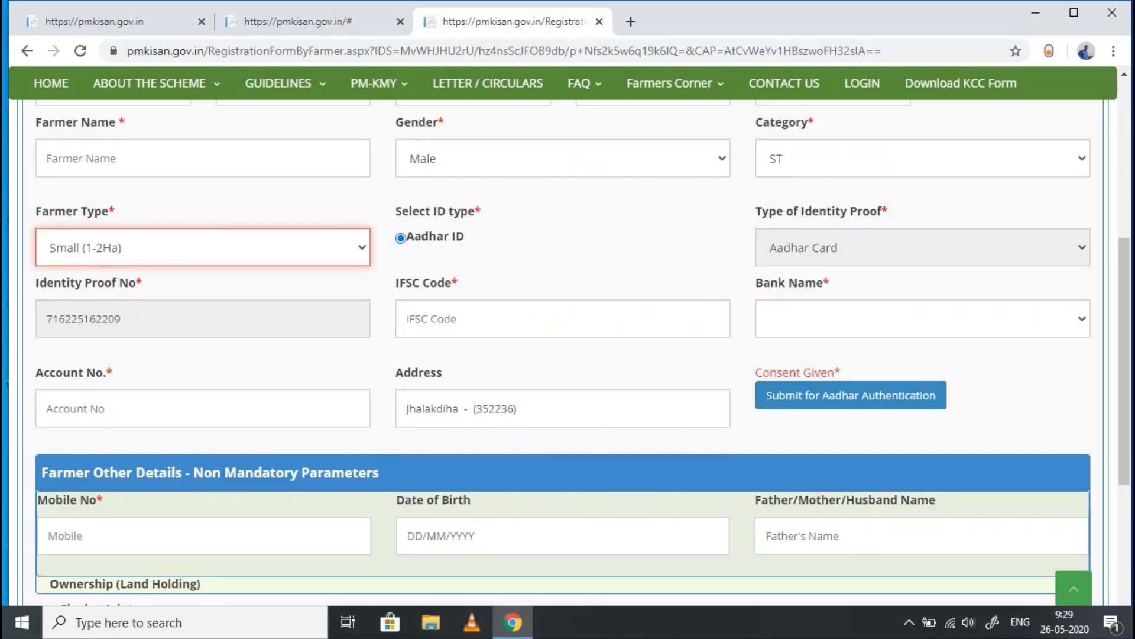
pyautogui.scroll(2, 562, 355)
pyautogui.scroll(-1, 568, 354)
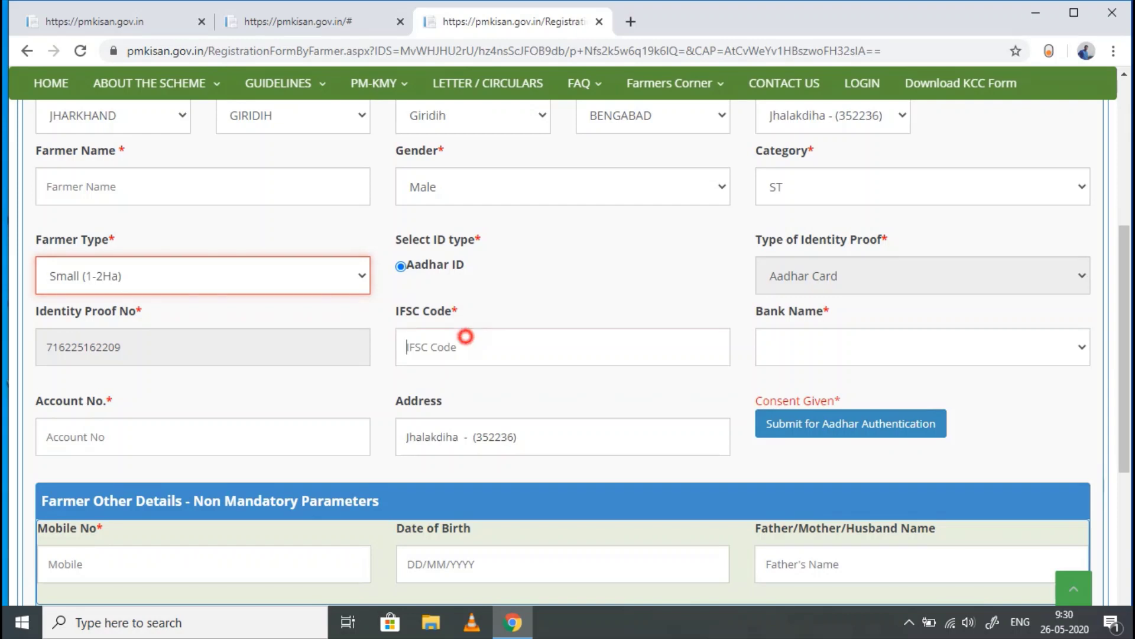
# - Enter IFSC code sbin0014280 in the bank details
pyautogui.click(465, 336)
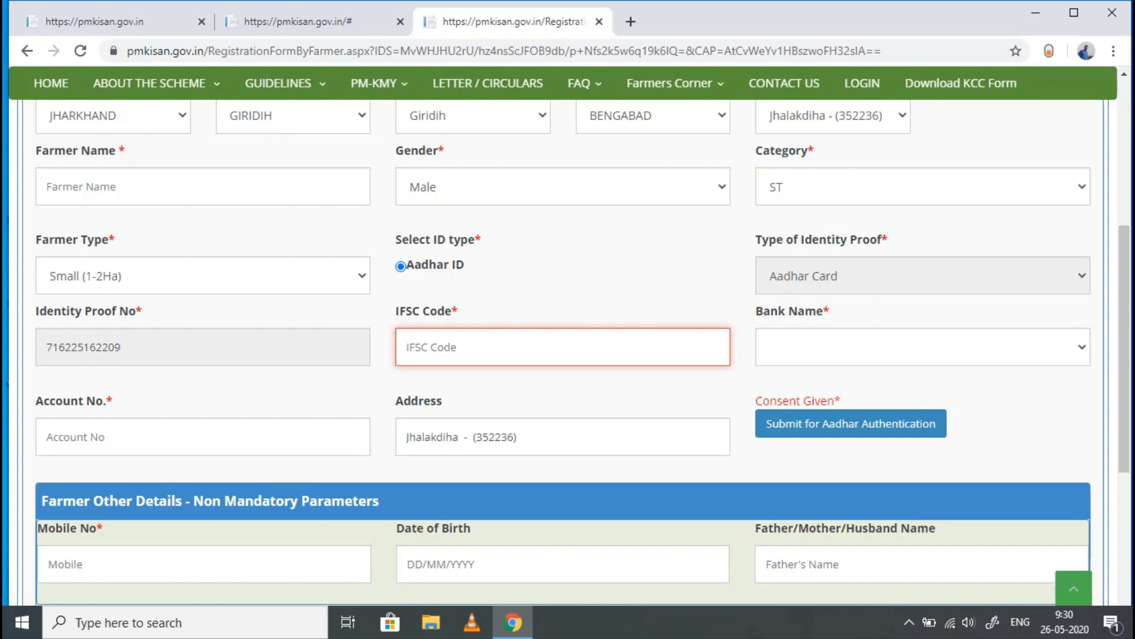
pyautogui.click(793, 345)
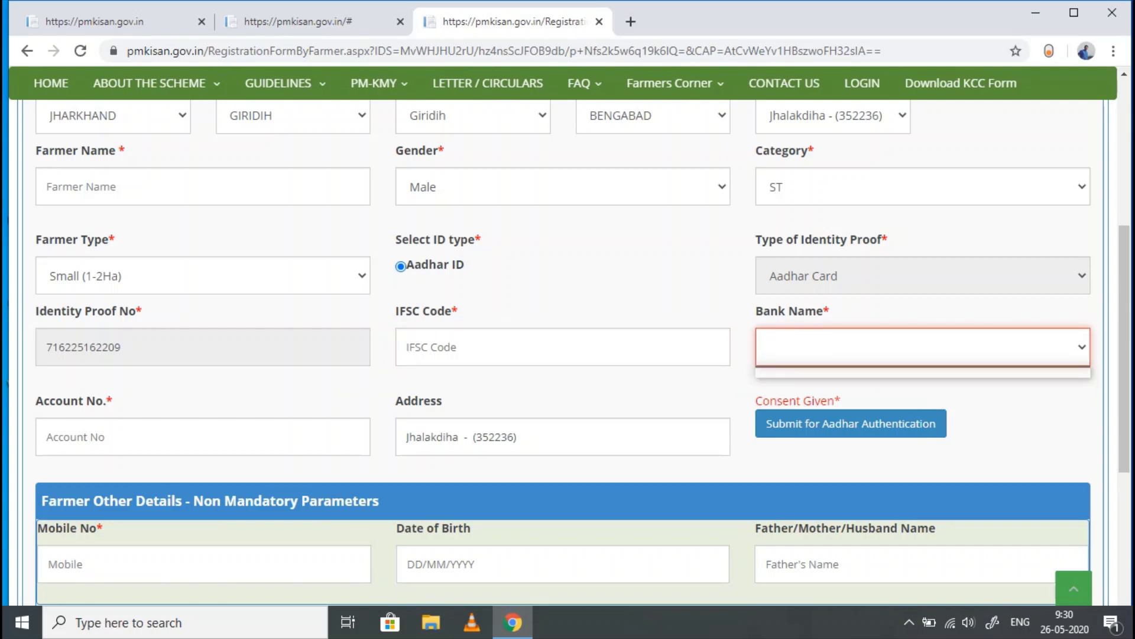
pyautogui.scroll(-4, 567, 349)
pyautogui.scroll(3, 568, 348)
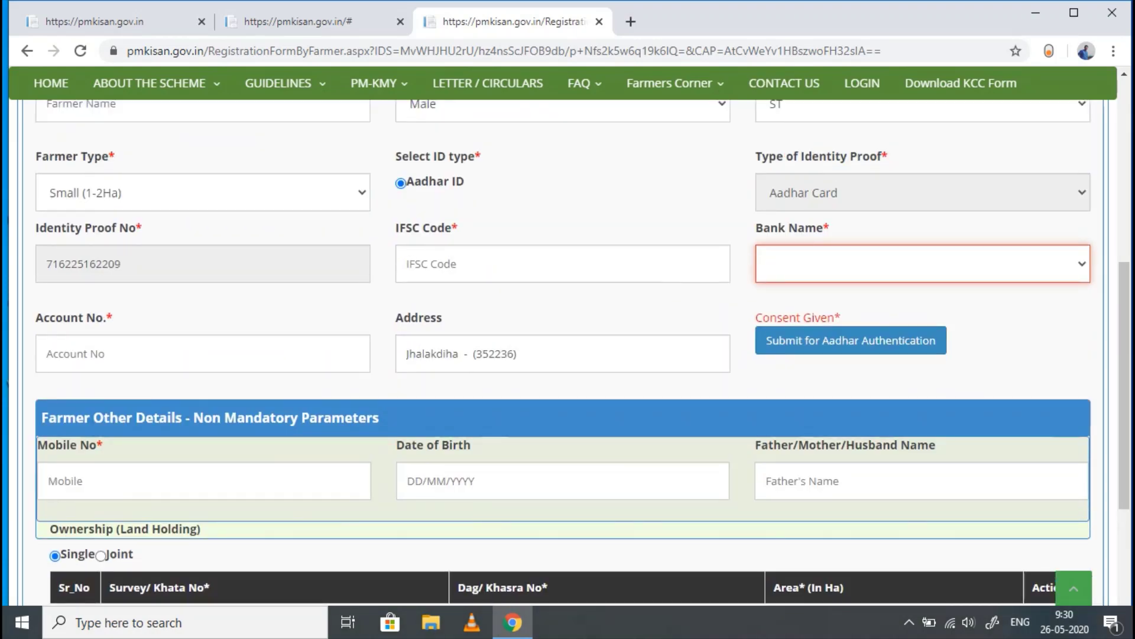
pyautogui.scroll(3, 567, 349)
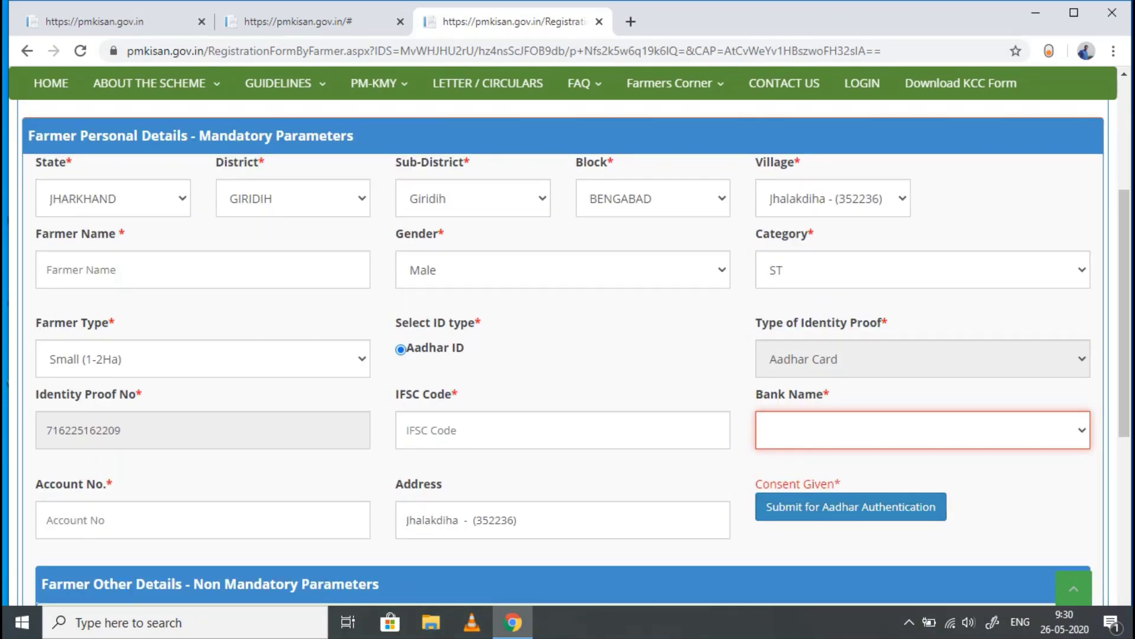
pyautogui.scroll(-3, 568, 349)
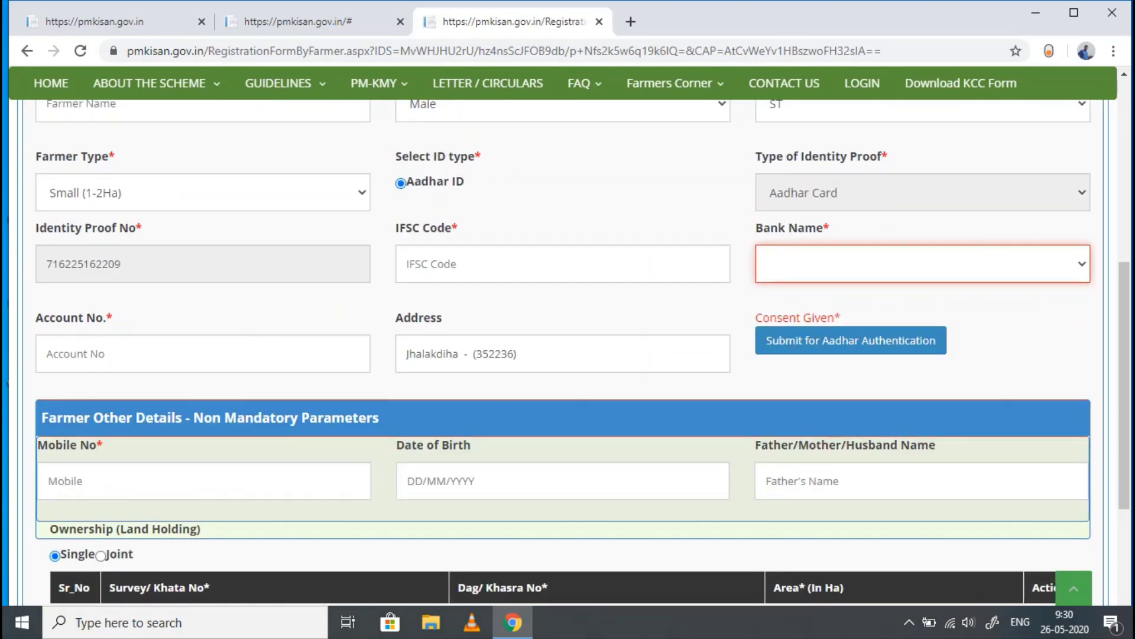
pyautogui.click(849, 342)
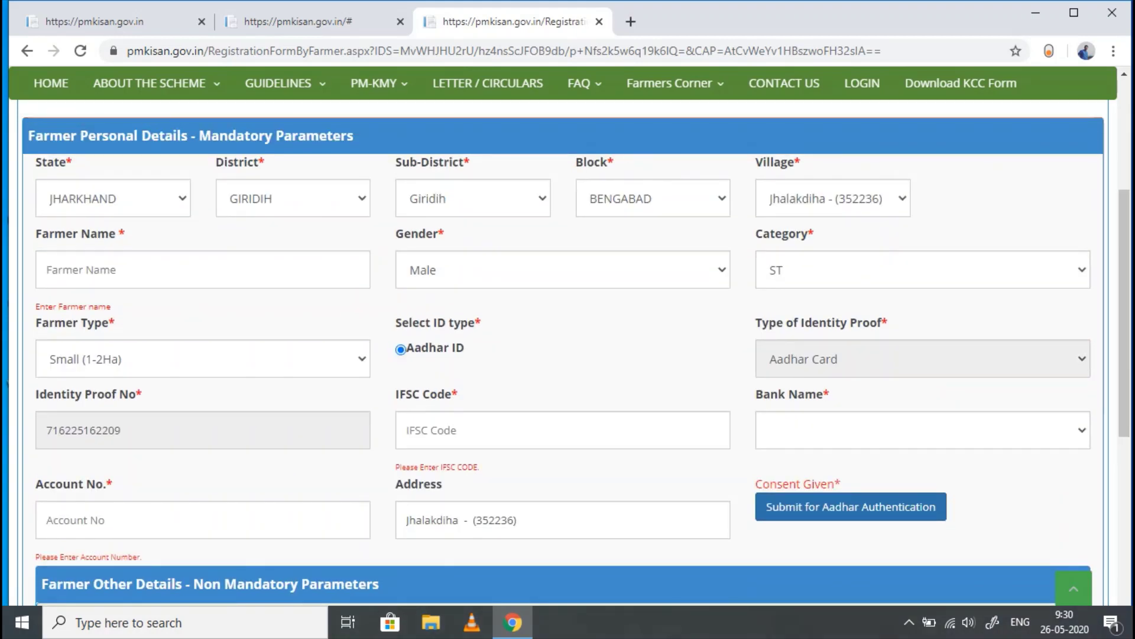
pyautogui.click(443, 430)
pyautogui.write('s')
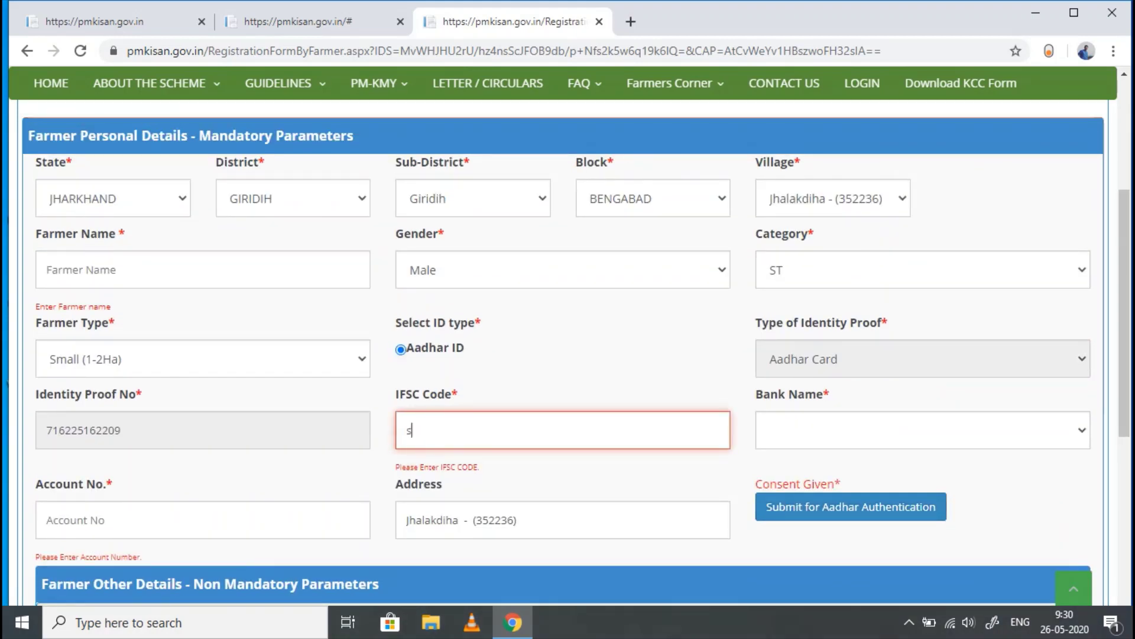
pyautogui.write('bin0014208')
pyautogui.press('BackSpace')
pyautogui.press('BackSpace')
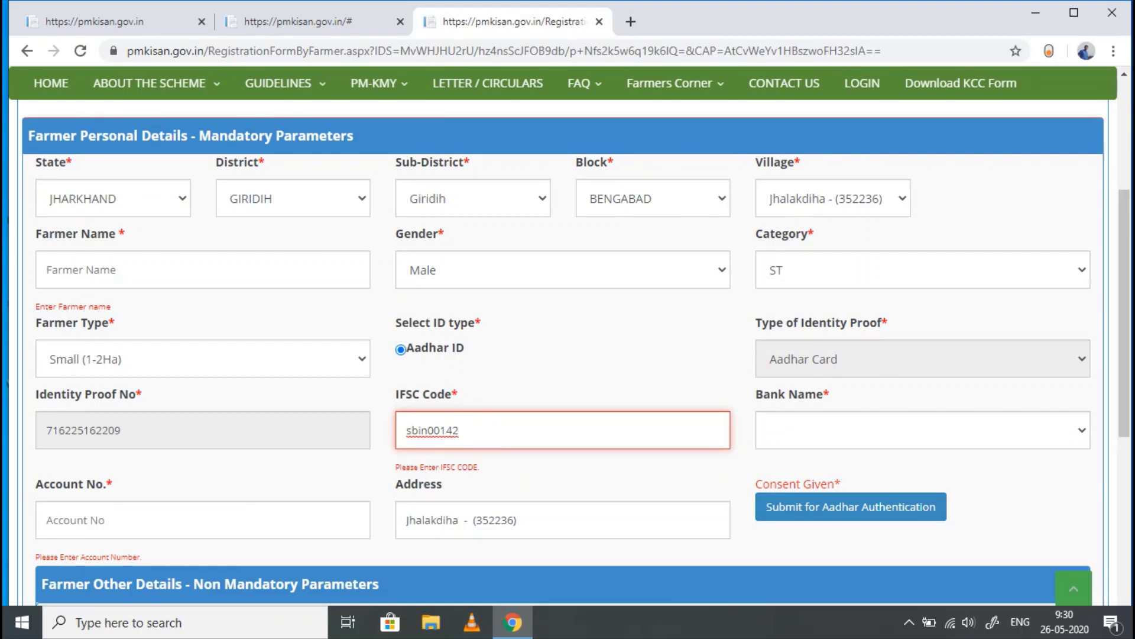
pyautogui.write('80')
# - Load banks for that IFSC and choose STATE BANK OF INDIA
pyautogui.click(784, 429)
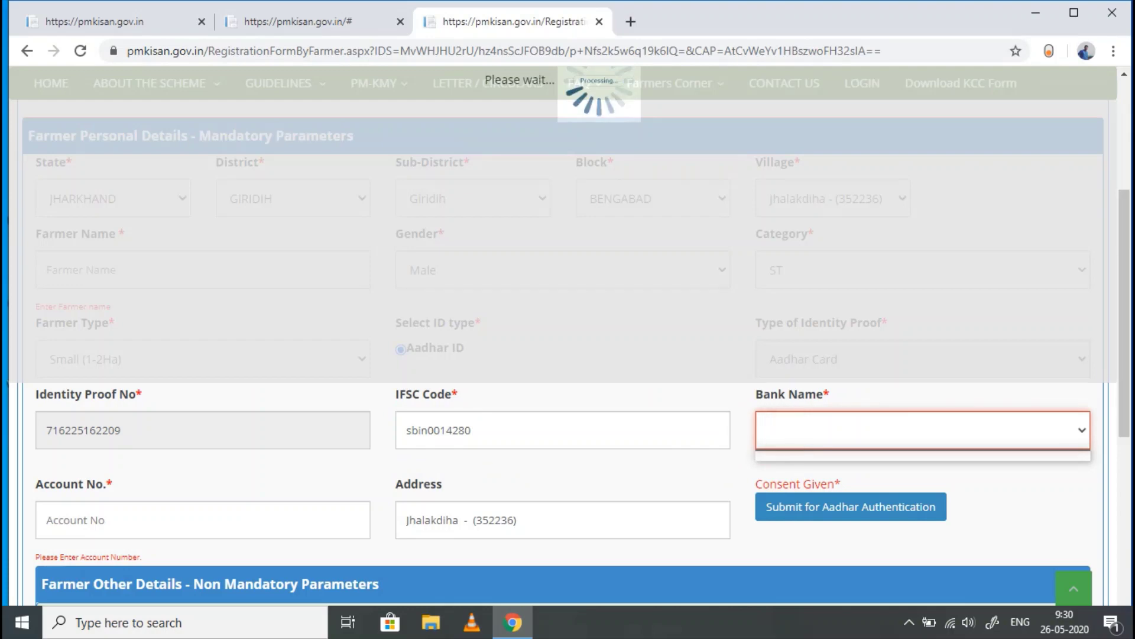
pyautogui.scroll(-7, 567, 355)
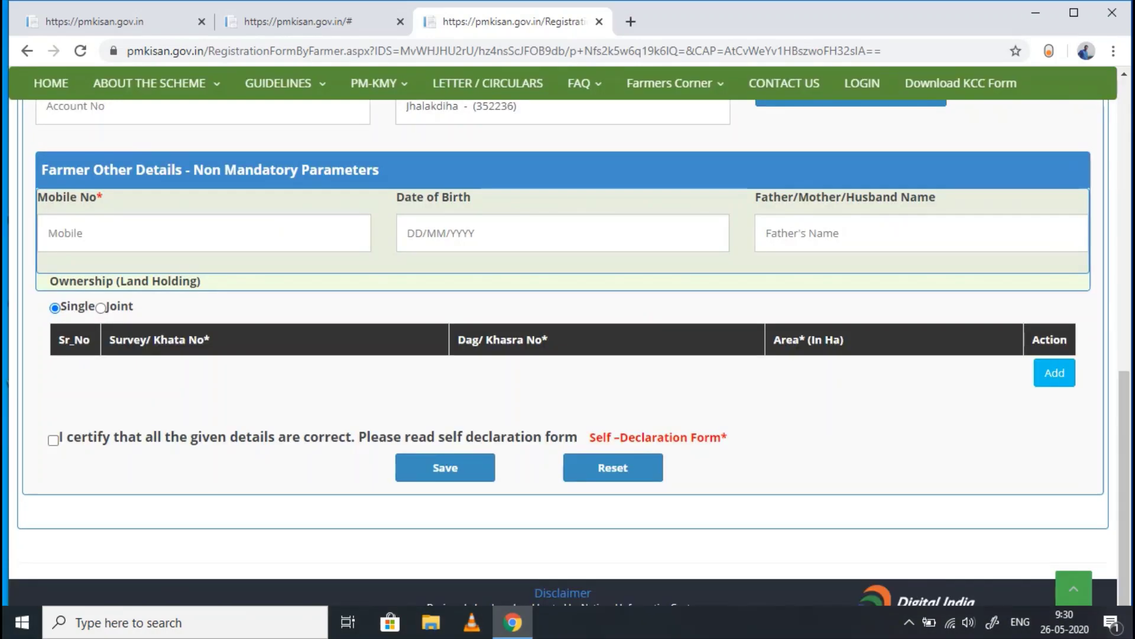
pyautogui.scroll(7, 568, 355)
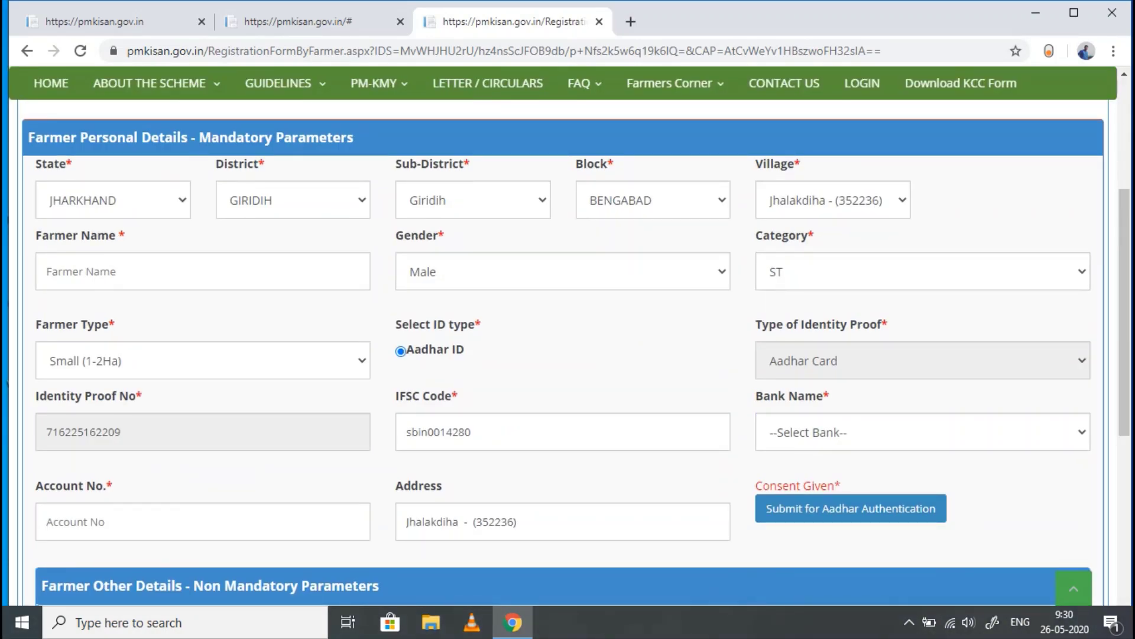
pyautogui.click(811, 432)
pyautogui.click(814, 471)
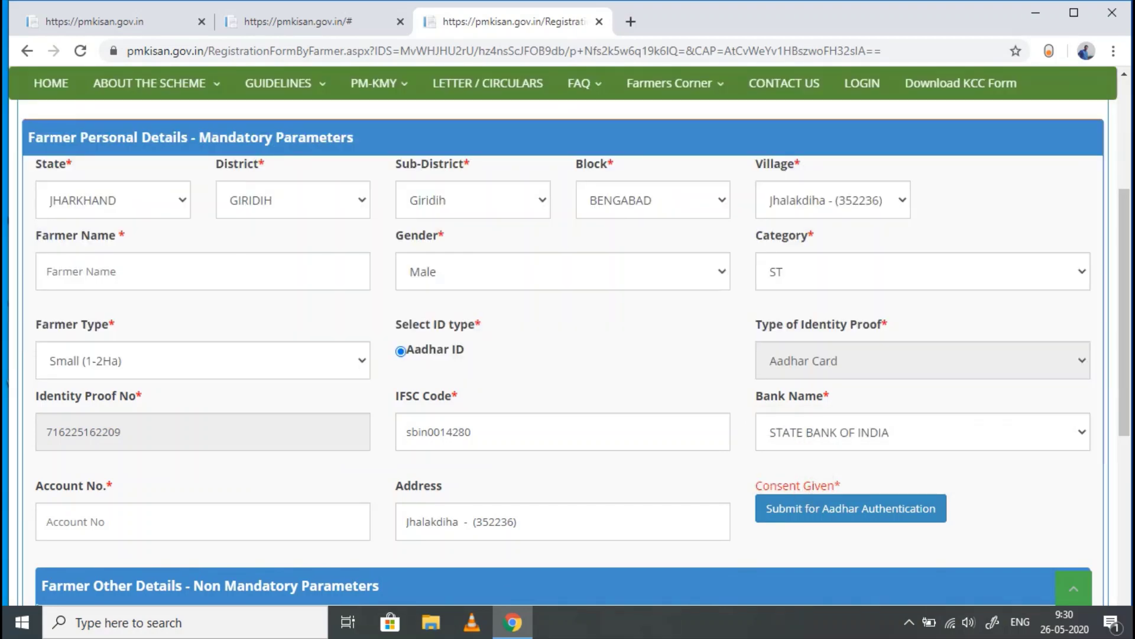
pyautogui.scroll(-3, 169, 363)
# - Enter the farmer's bank account number and attempt Aadhaar authentication
pyautogui.click(170, 363)
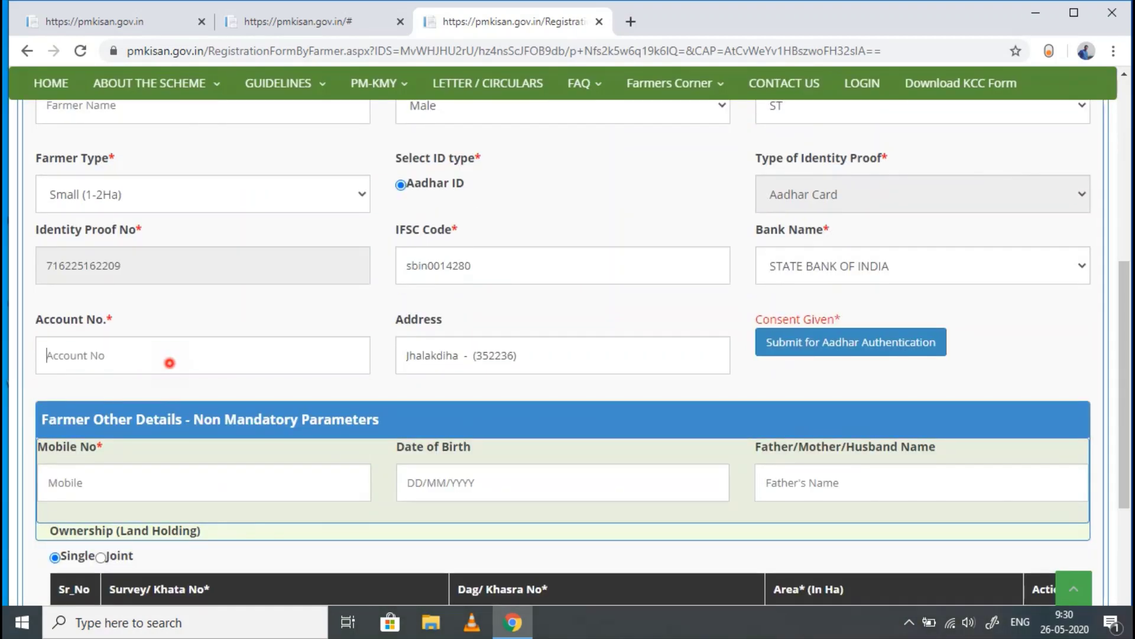
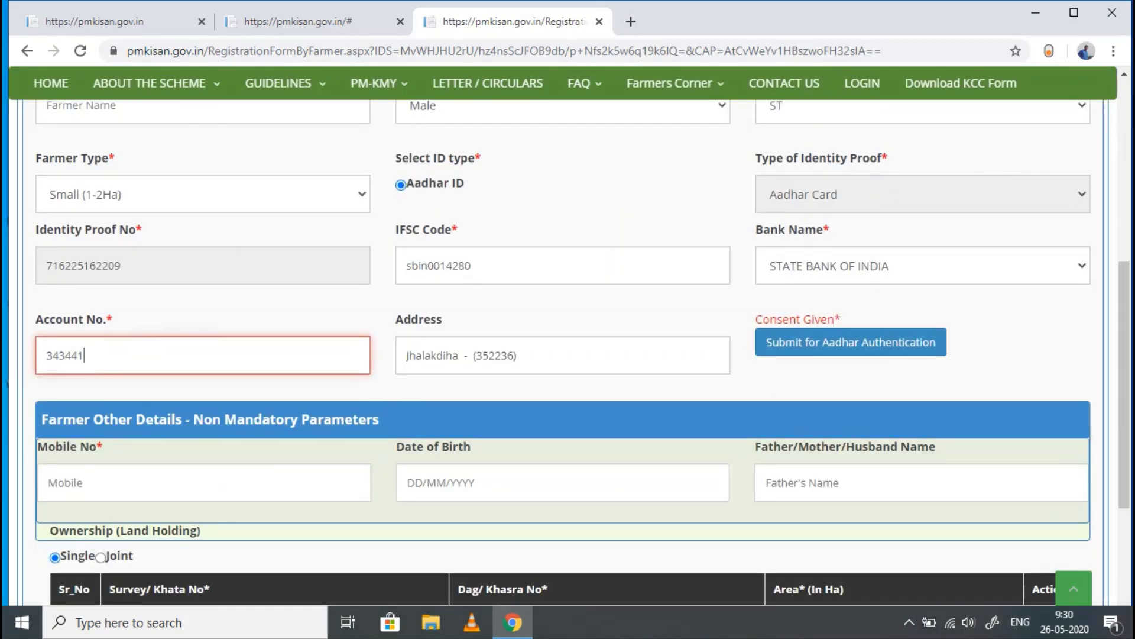
pyautogui.scroll(3, 568, 366)
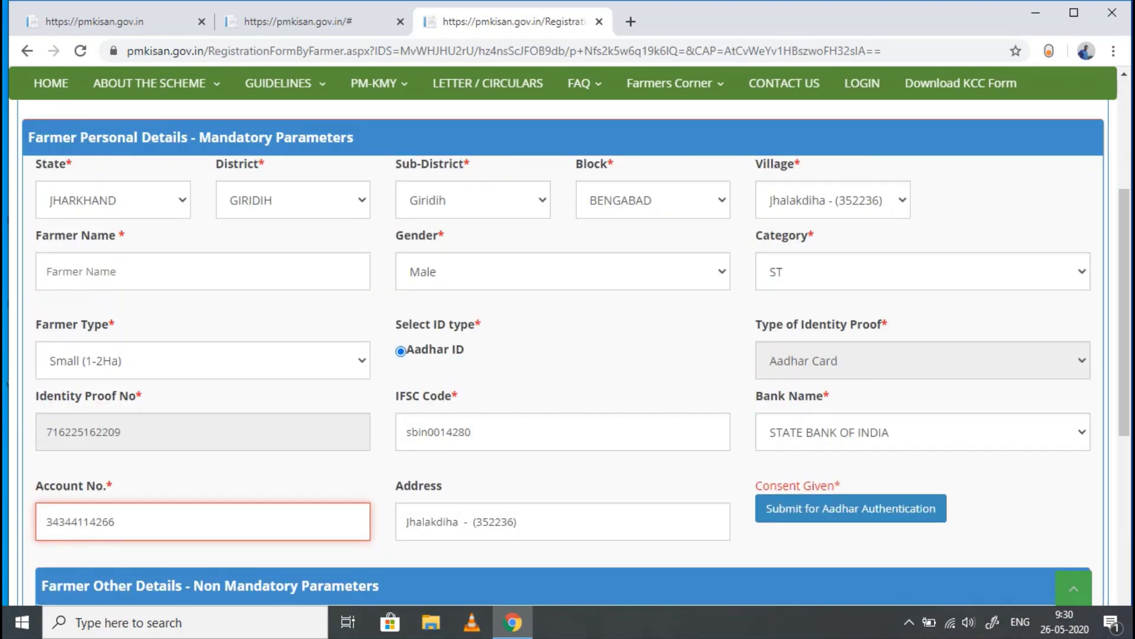
pyautogui.scroll(-3, 568, 355)
pyautogui.click(869, 345)
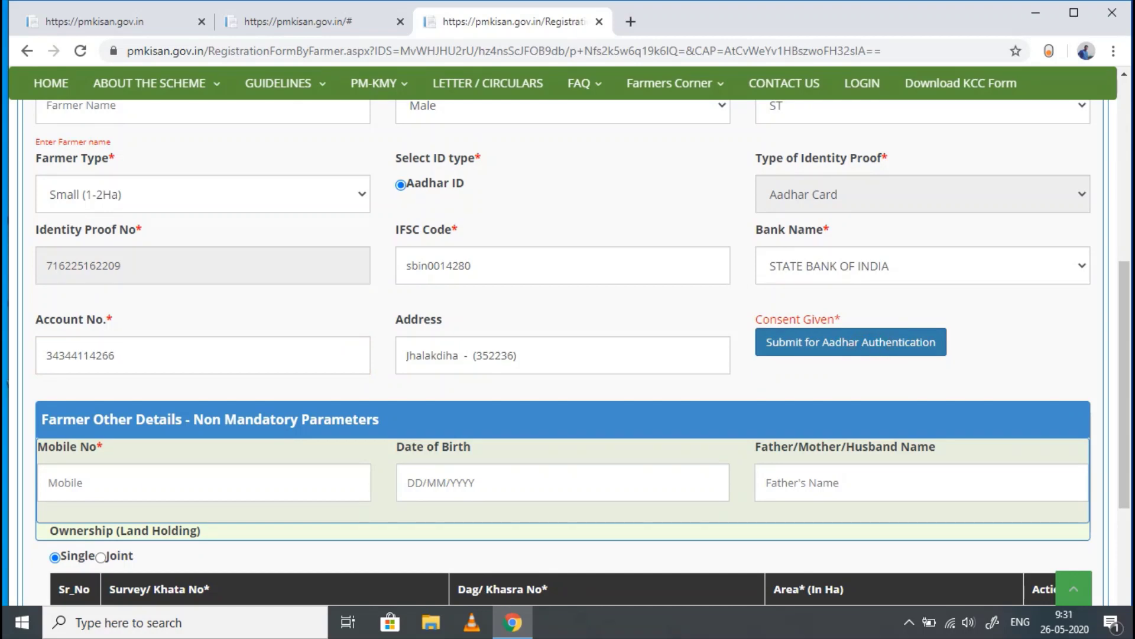
pyautogui.click(870, 343)
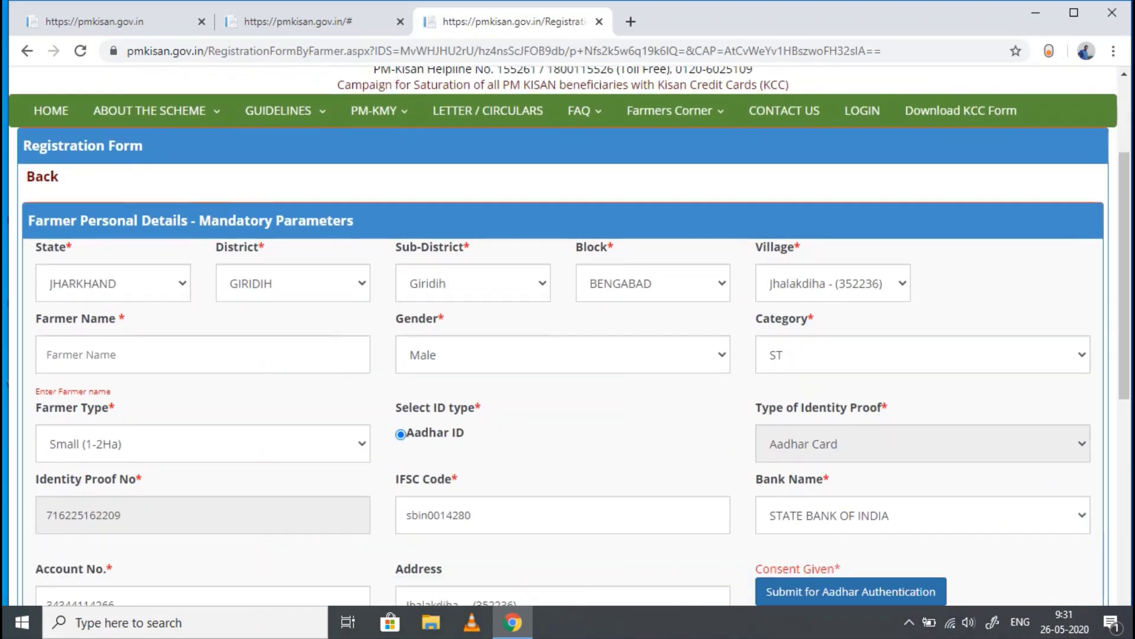
# - Fill in the farmer's full name and submit for Aadhaar authentication
pyautogui.click(175, 358)
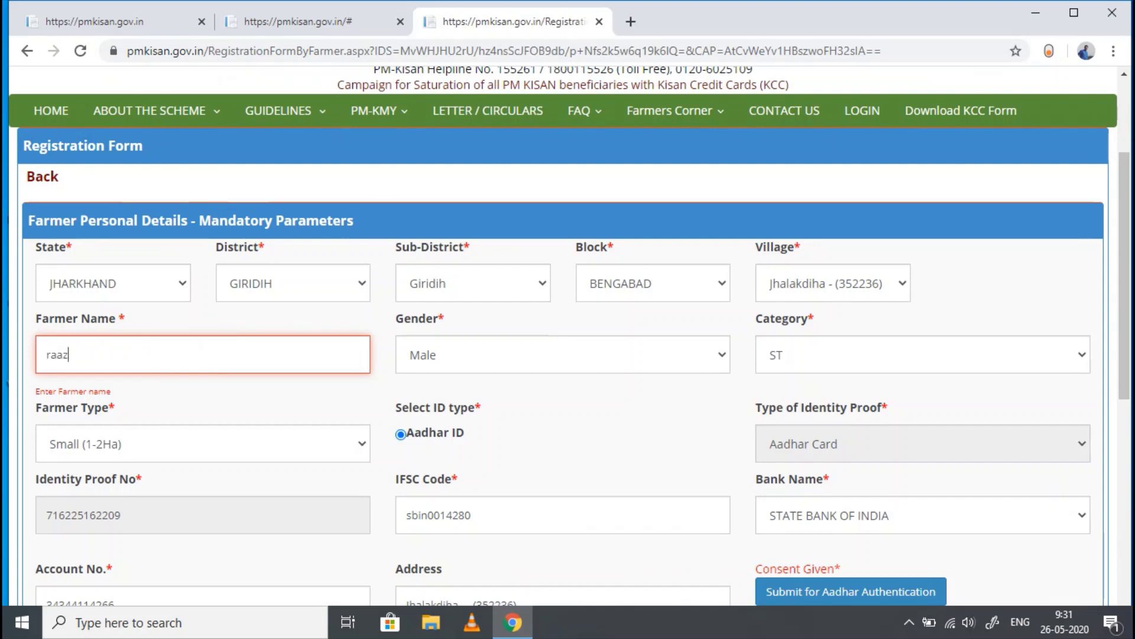
pyautogui.scroll(-5, 808, 266)
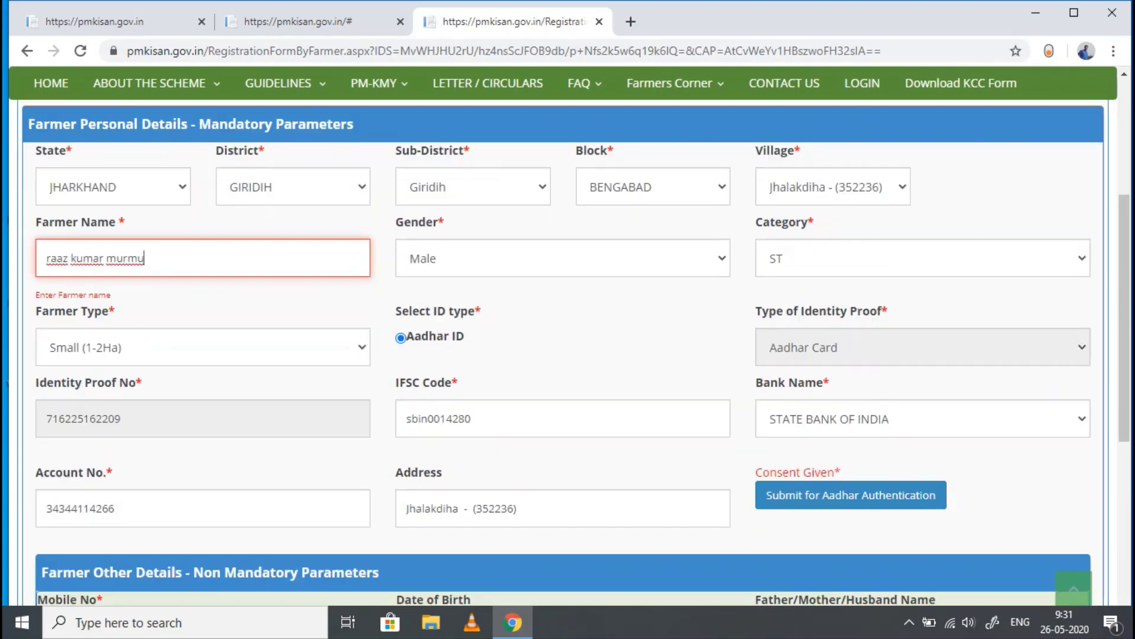
pyautogui.click(850, 259)
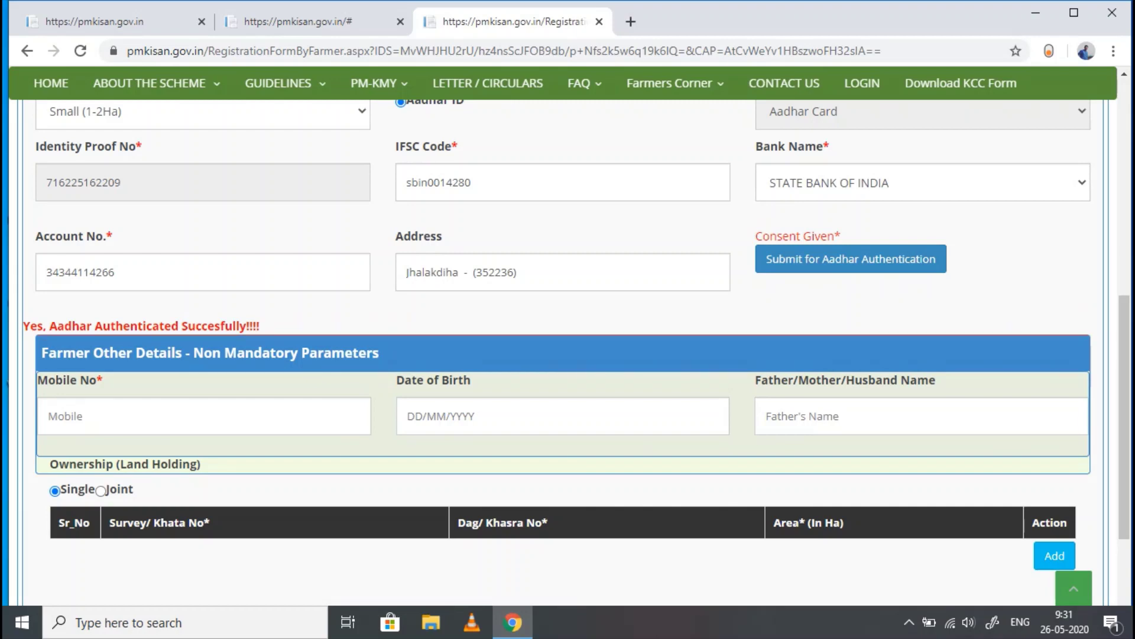
# - Add a land holding entry and start on its Survey/Khata No field
pyautogui.scroll(4, 568, 348)
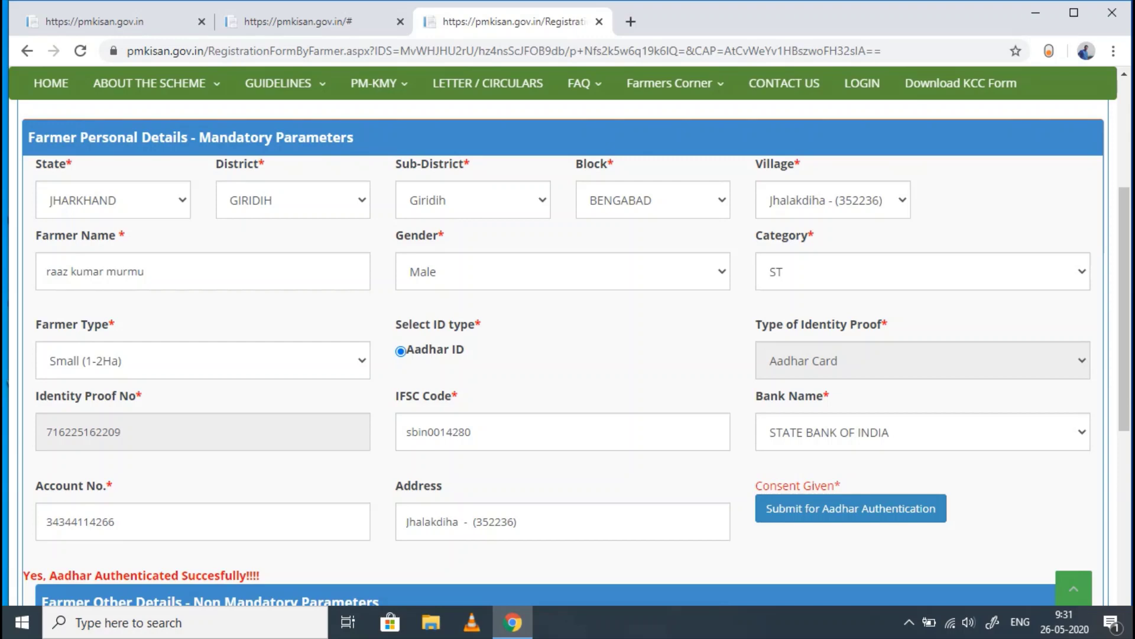
pyautogui.scroll(-5, 567, 349)
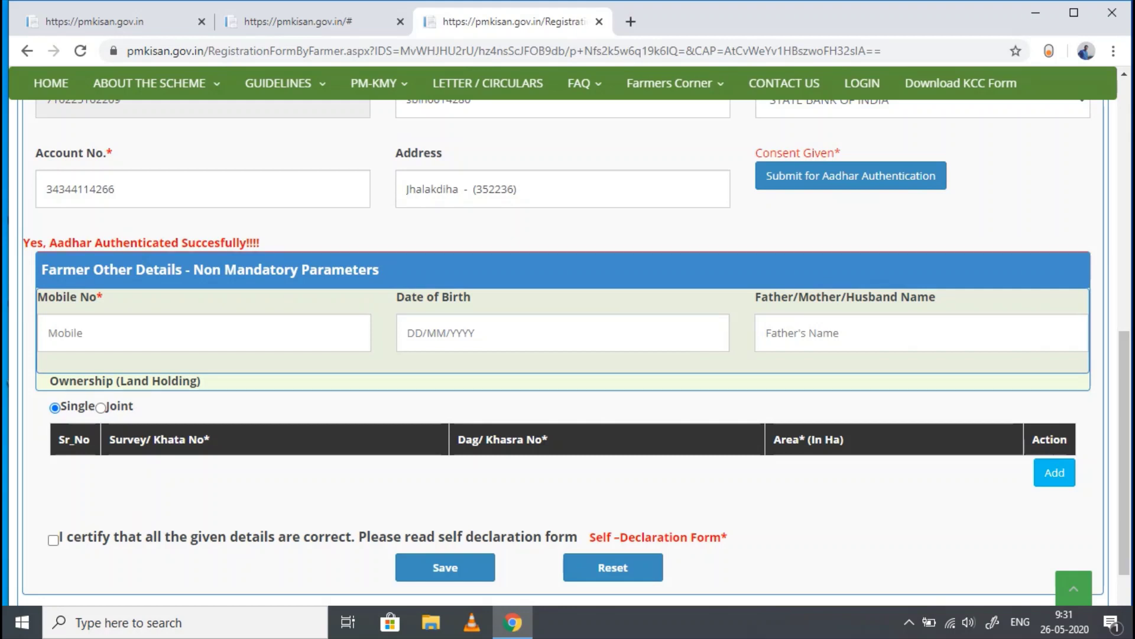
pyautogui.scroll(-2, 567, 349)
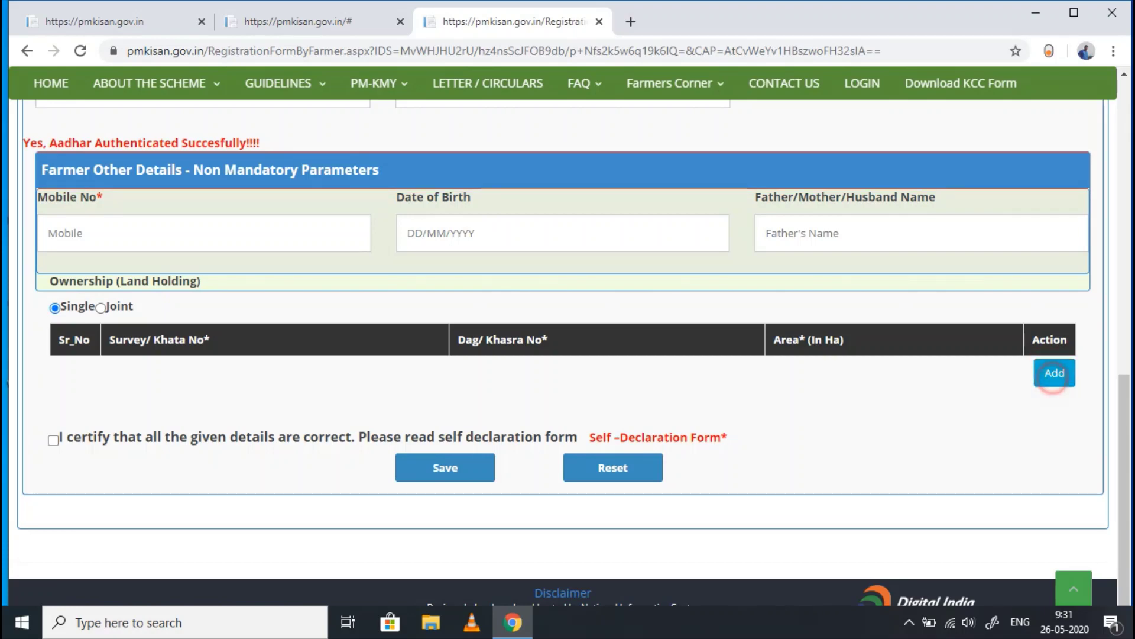
pyautogui.click(1055, 372)
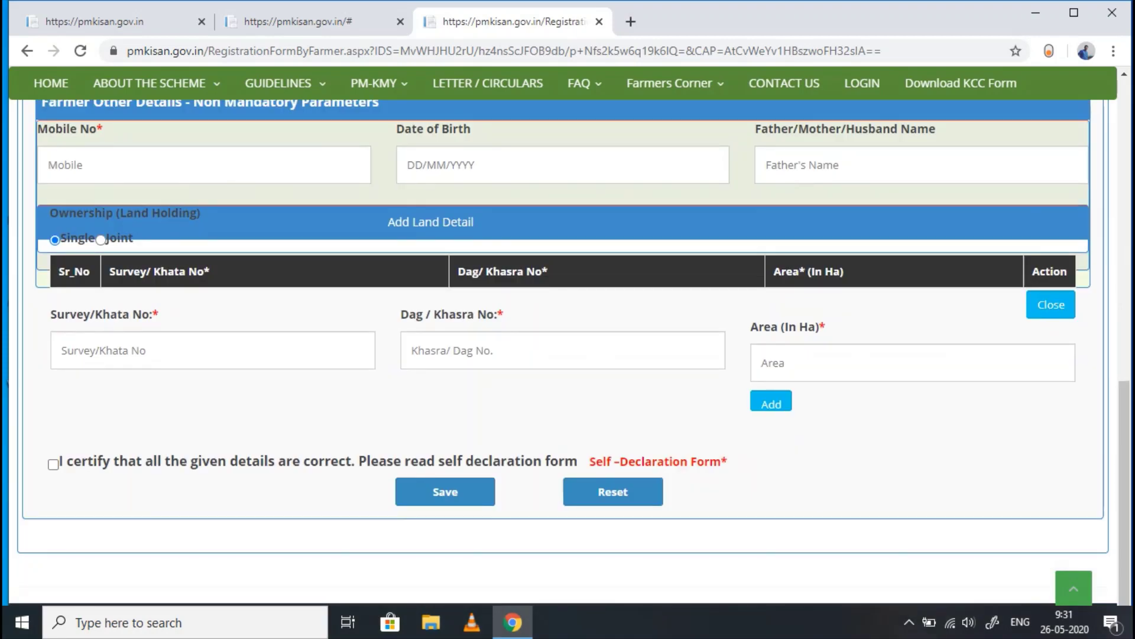
pyautogui.click(168, 350)
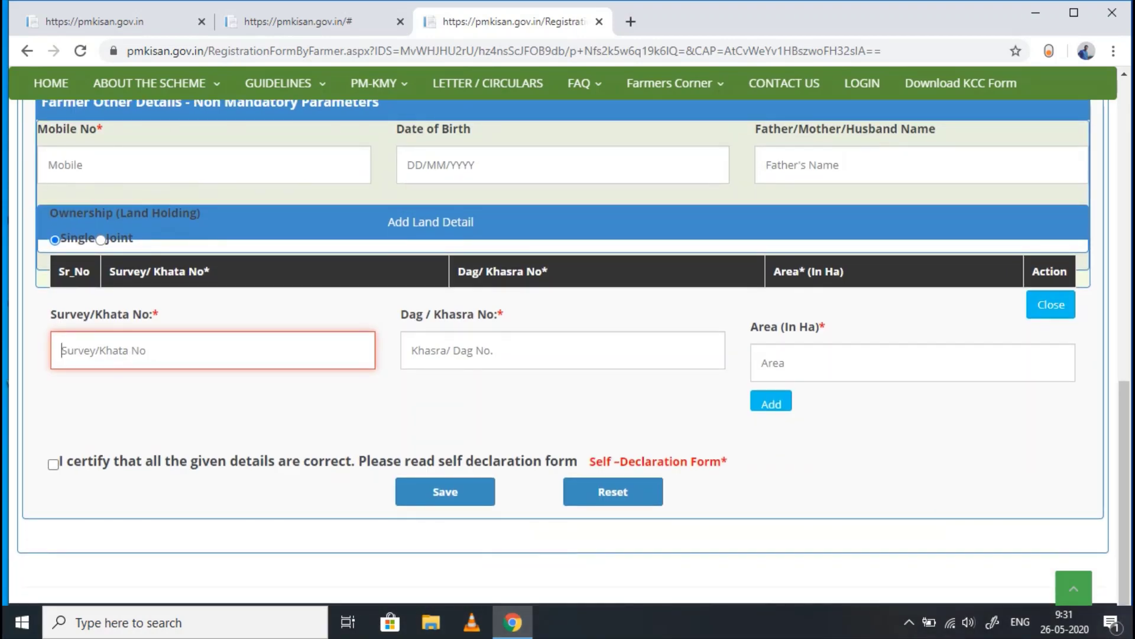
pyautogui.scroll(7, 568, 355)
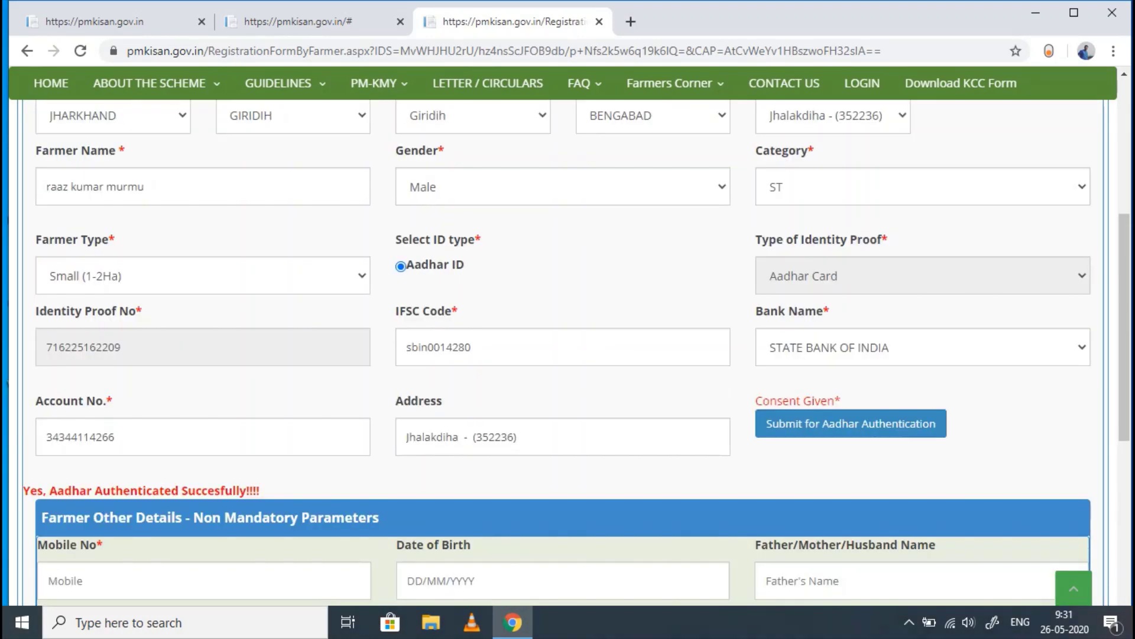
pyautogui.click(630, 21)
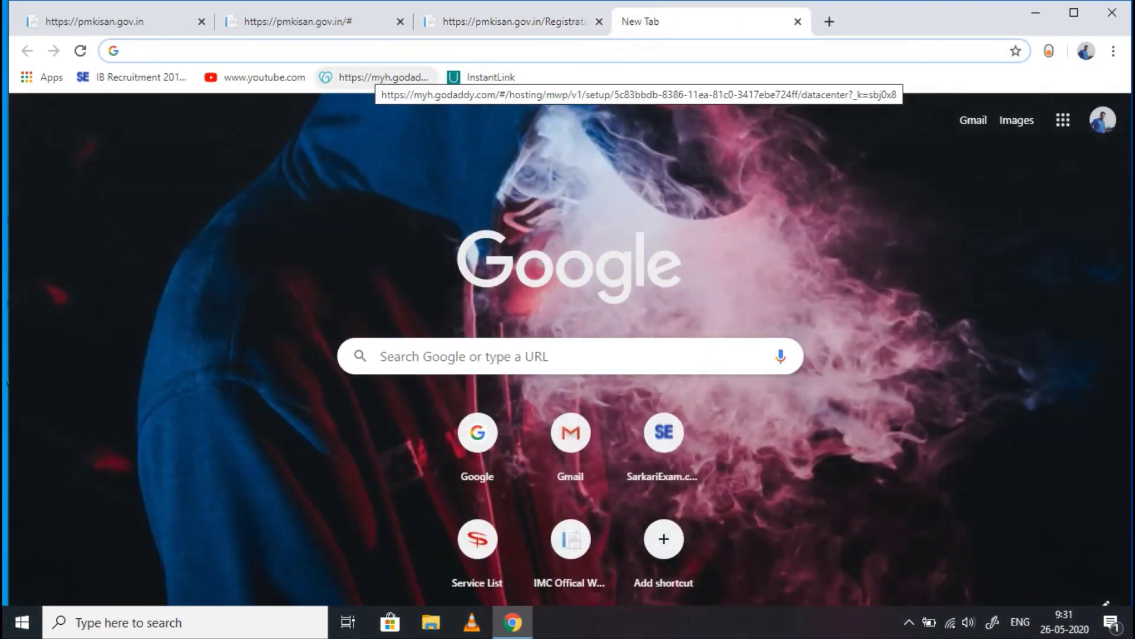
# - Search Google for 'jharkhand bhulekh' and open the Land Record Jharkhand site
pyautogui.write('google.com')
pyautogui.press('Return')
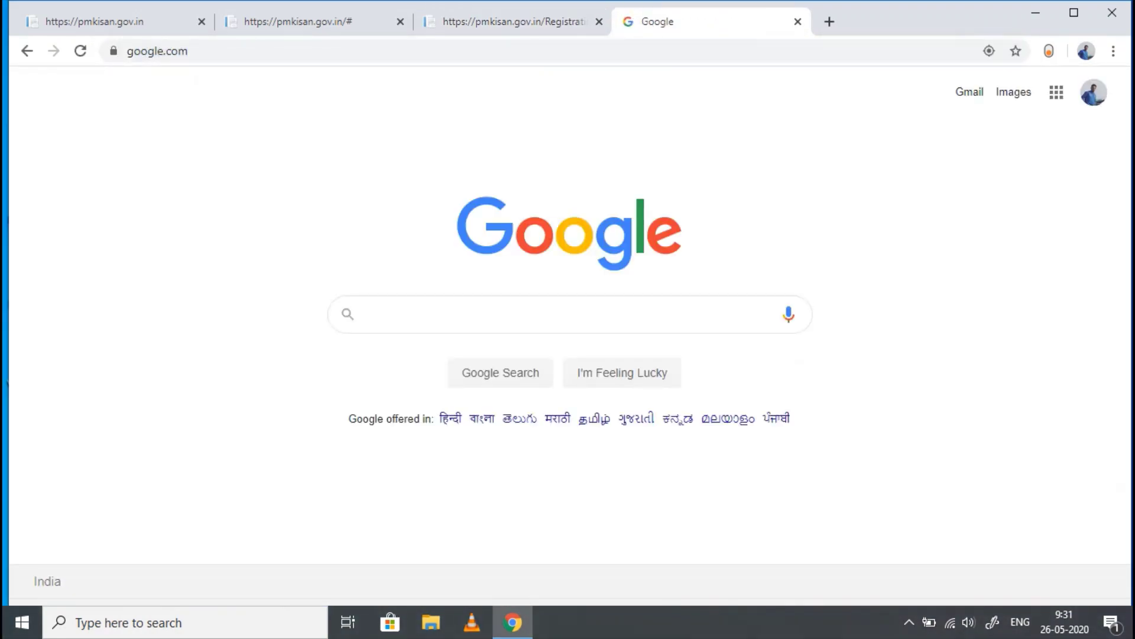
pyautogui.write('jhar')
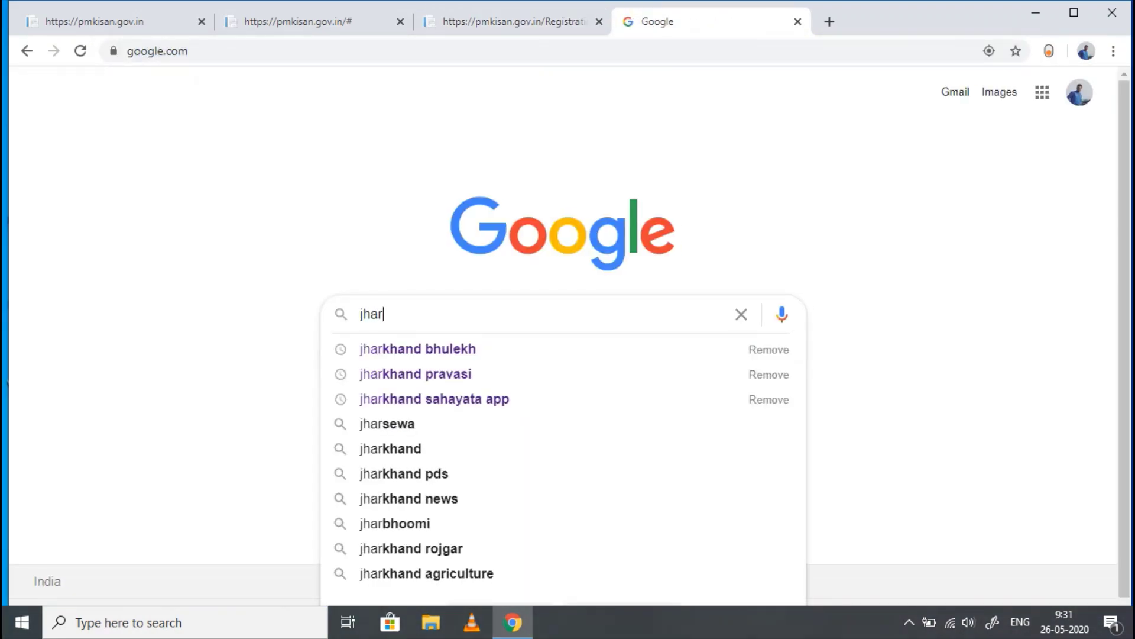
pyautogui.click(474, 349)
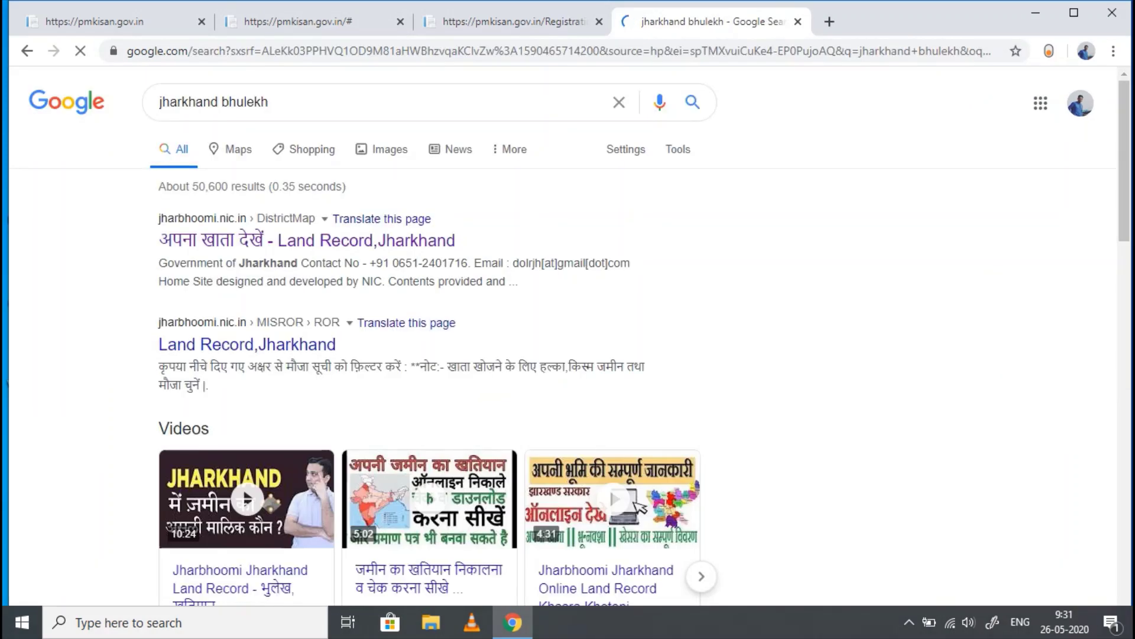
pyautogui.click(392, 239)
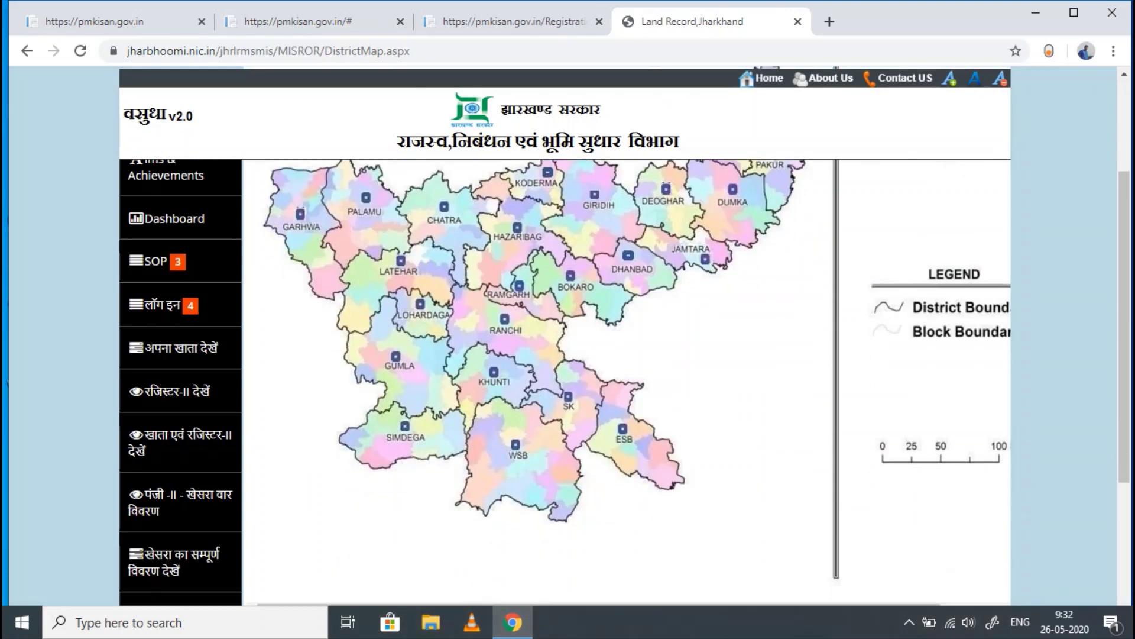
pyautogui.scroll(-2, 532, 385)
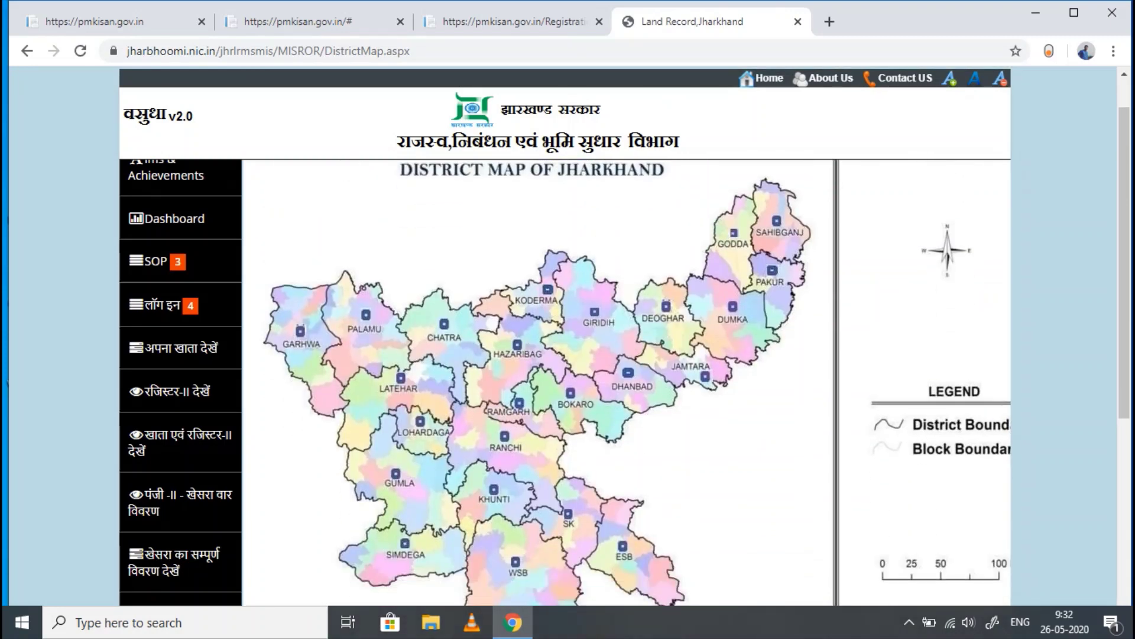
# - Open Giridih's Bengabad block records and select halka X
pyautogui.click(596, 284)
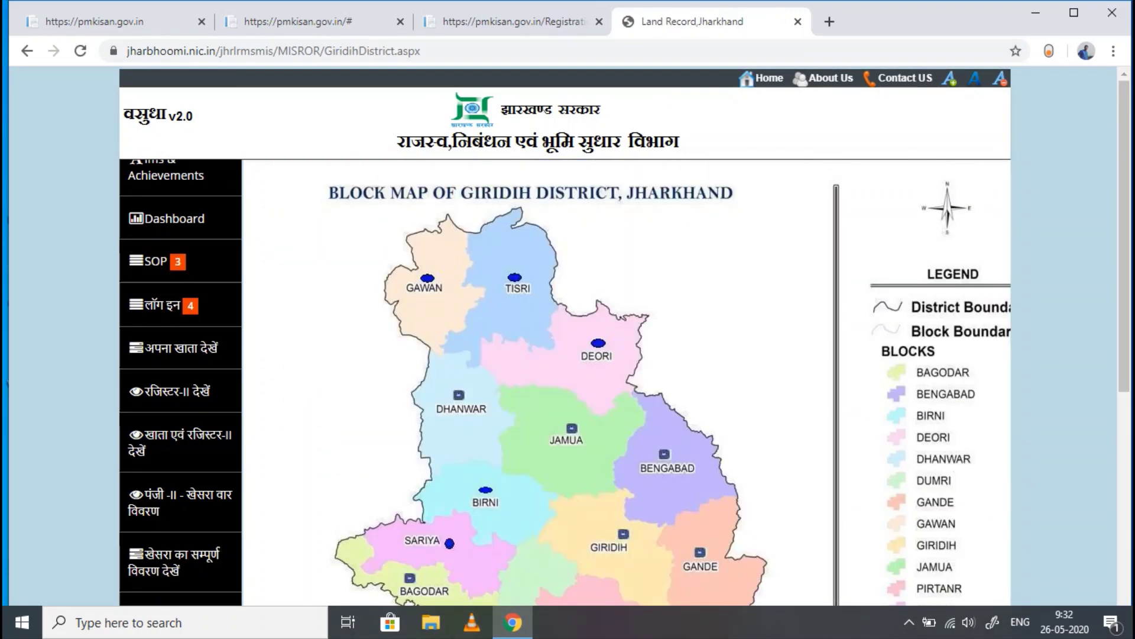
pyautogui.scroll(-3, 596, 284)
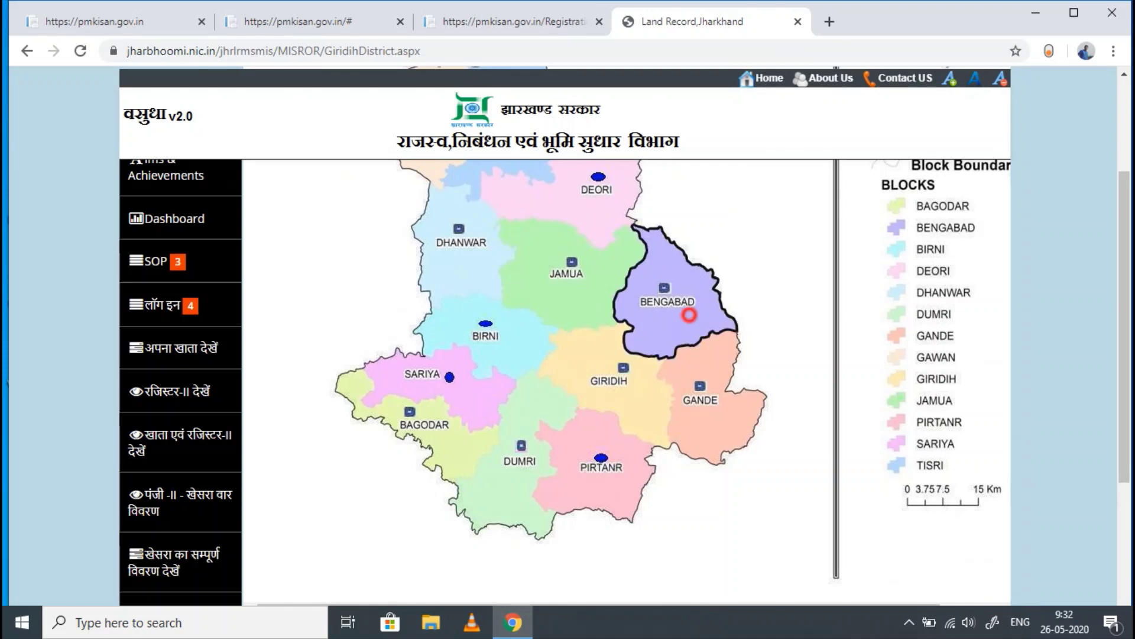
pyautogui.click(686, 312)
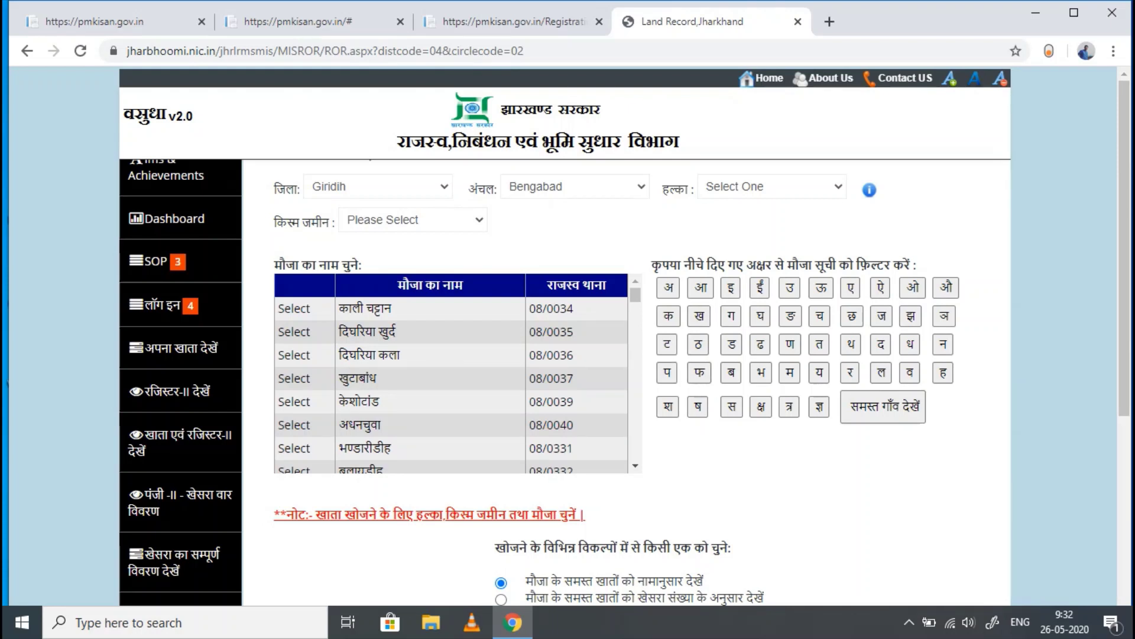
pyautogui.click(426, 220)
pyautogui.click(426, 220)
pyautogui.click(803, 186)
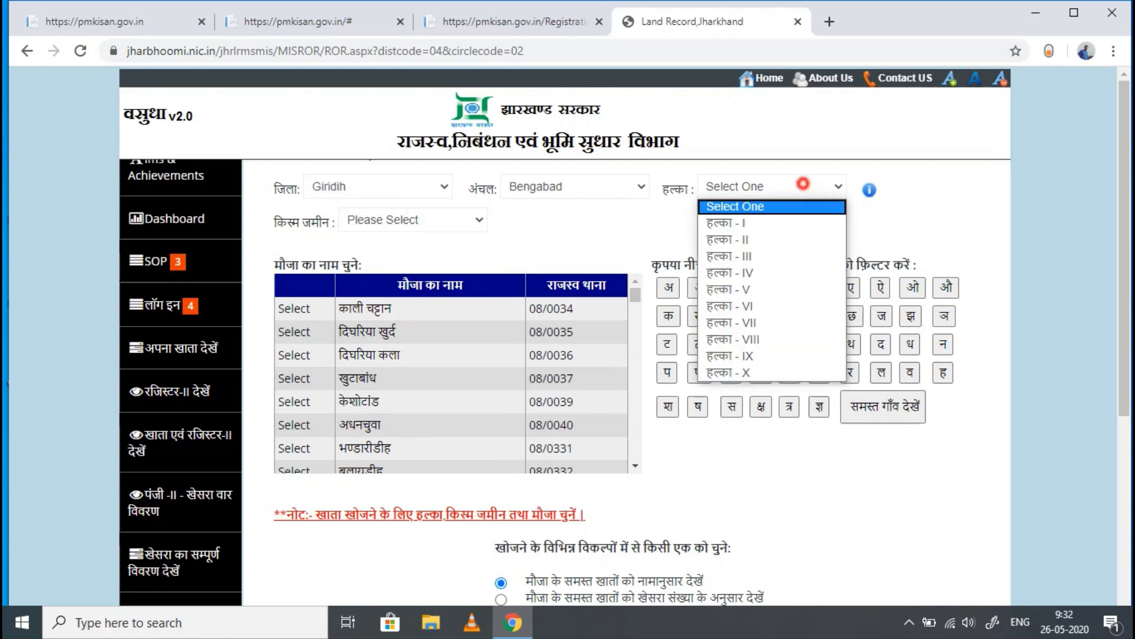
pyautogui.click(745, 373)
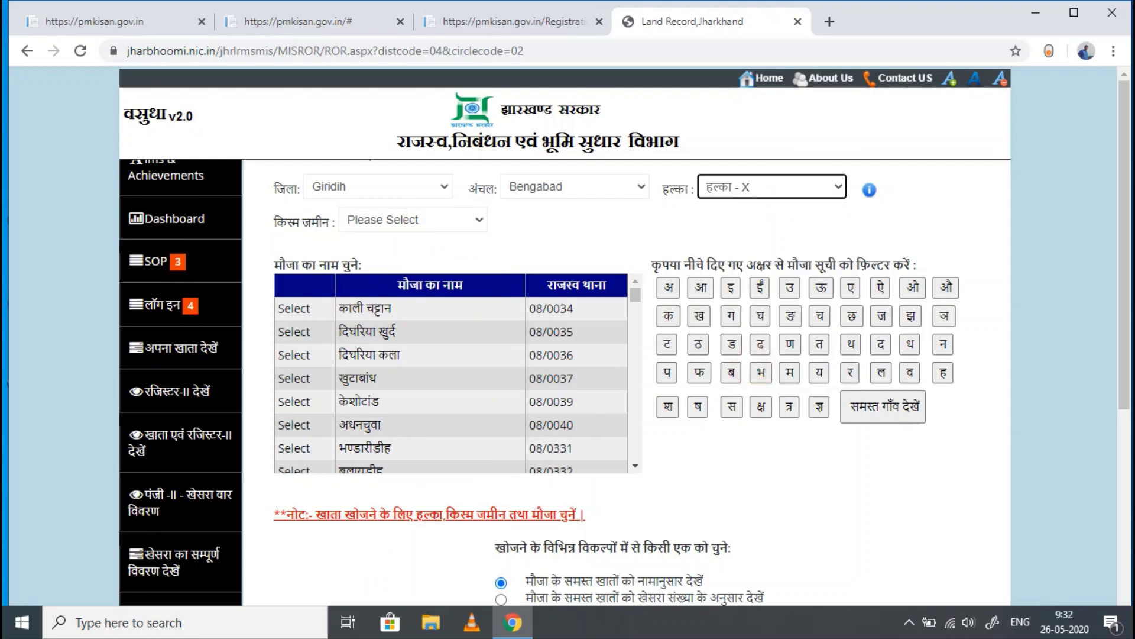
# - Filter villages to those starting with झ, then go back to the registration form
pyautogui.scroll(-3, 451, 372)
pyautogui.scroll(5, 451, 372)
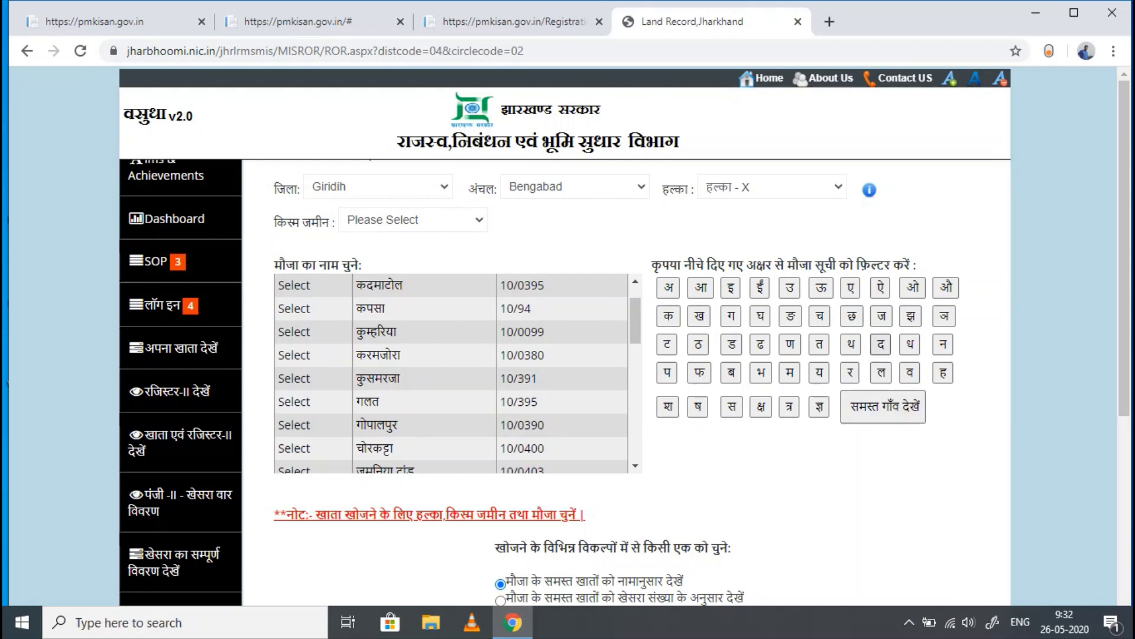
pyautogui.click(911, 316)
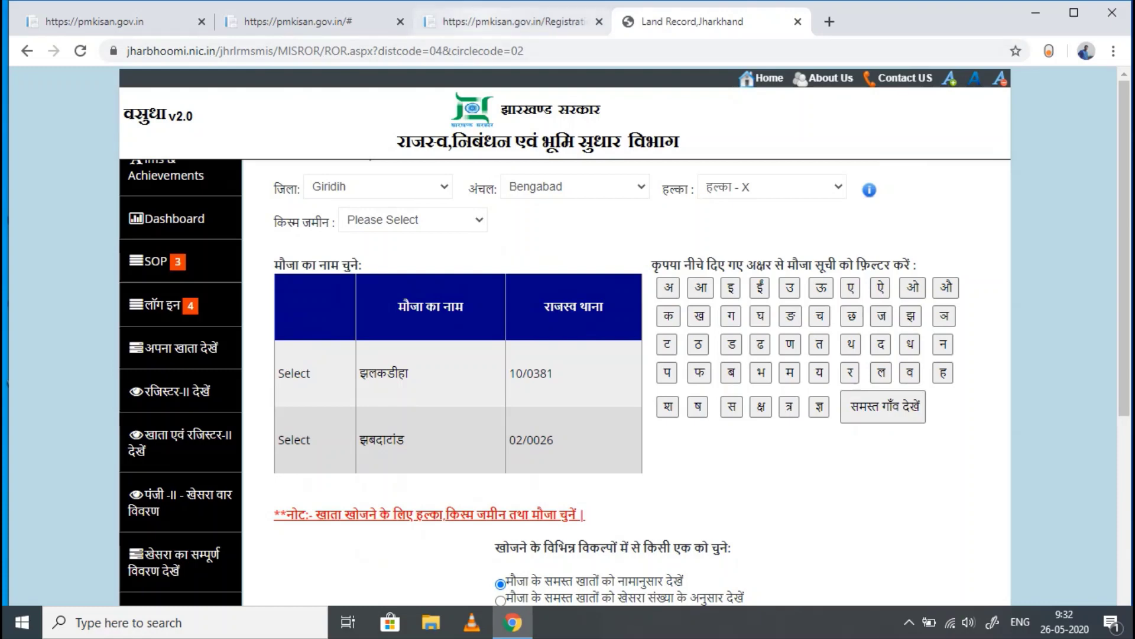
pyautogui.click(515, 22)
pyautogui.scroll(-3, 562, 354)
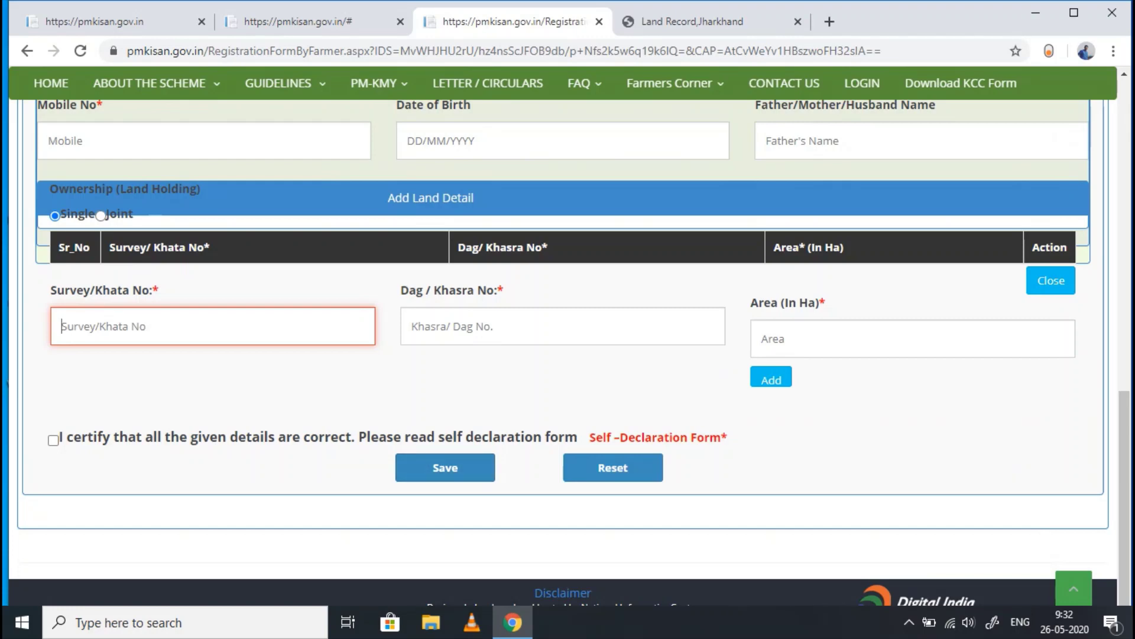
# - From the PM-Kisan home tab, open Beneficiary Status under Farmers Corner
pyautogui.scroll(1, 568, 355)
pyautogui.scroll(15, 568, 354)
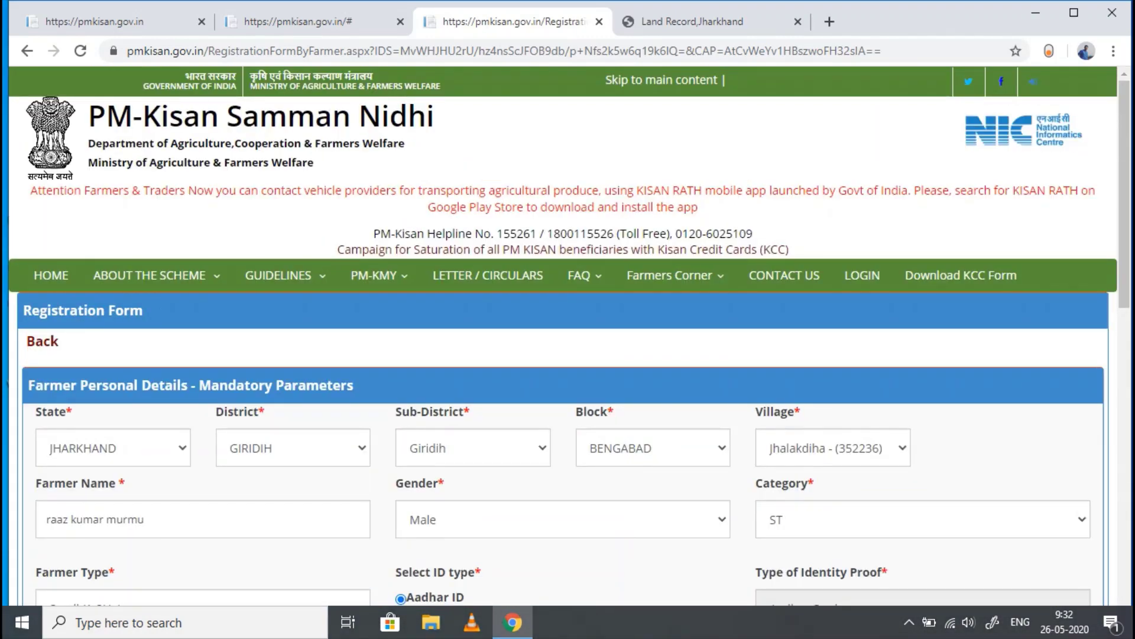
pyautogui.hotkey('ctrl', 'pageup')
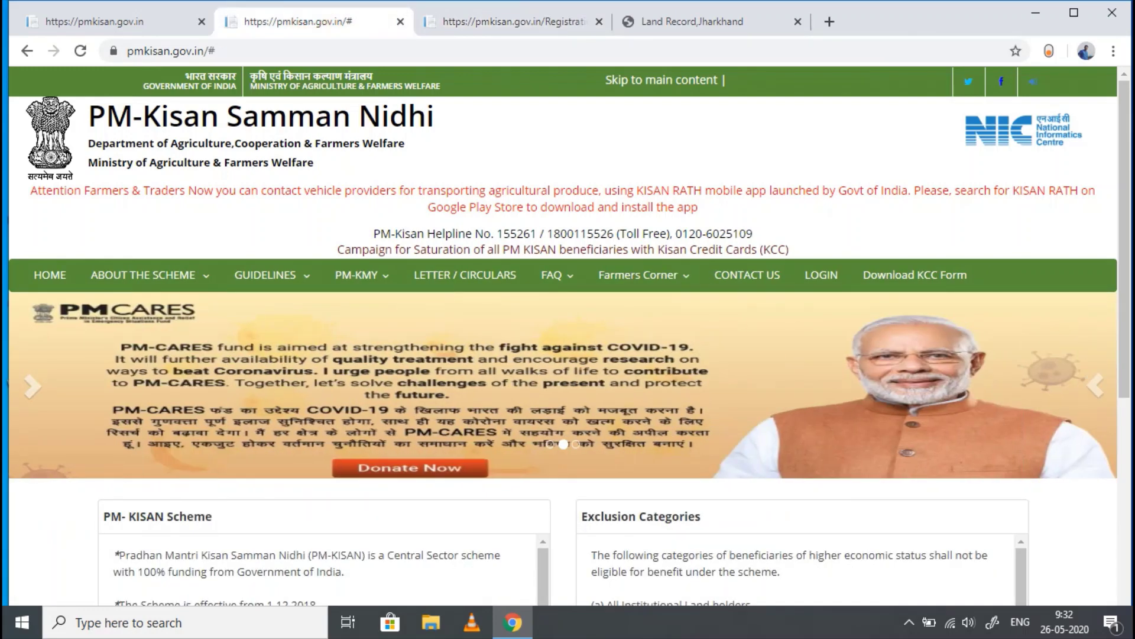
pyautogui.click(642, 275)
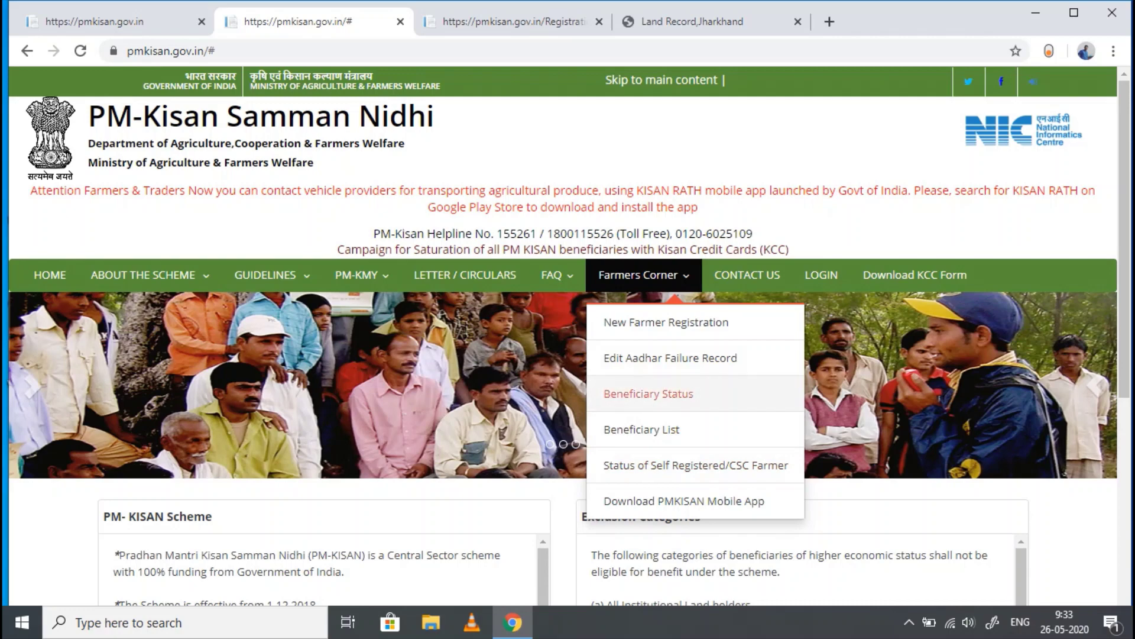
pyautogui.click(648, 395)
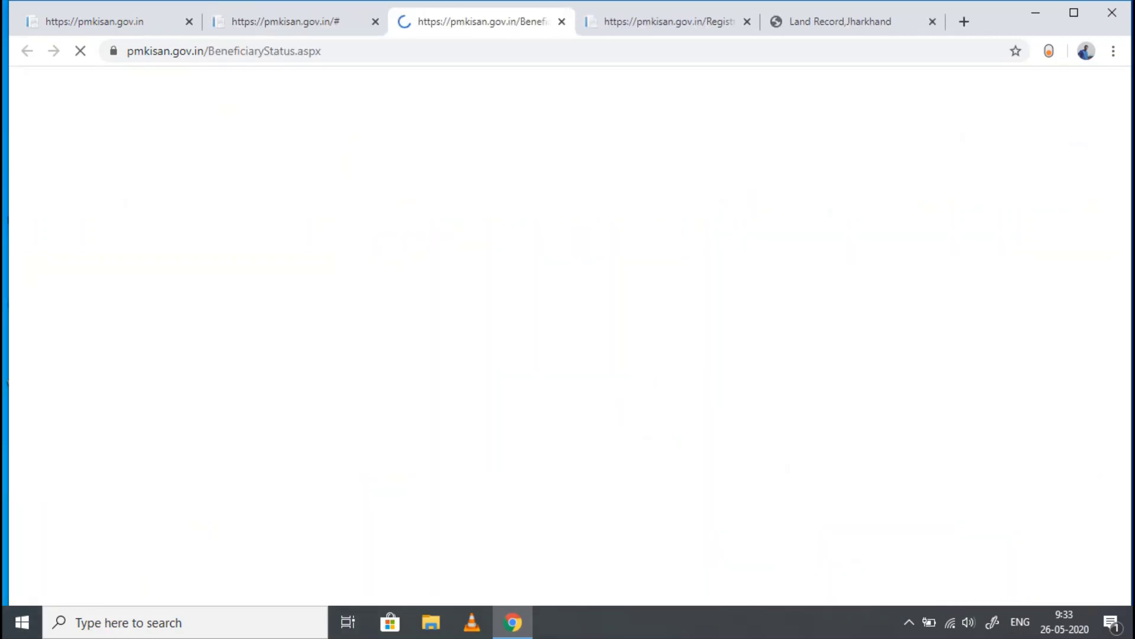